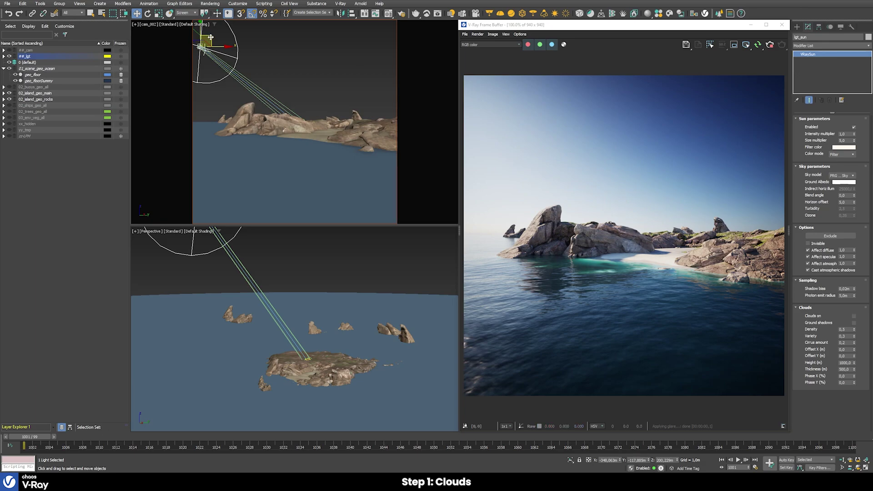
- Drag the VRaySun from the top-left of the camera view toward its centre
{"action": "left_click_drag", "start_coordinate": [210, 38], "coordinate": [333, 80]}
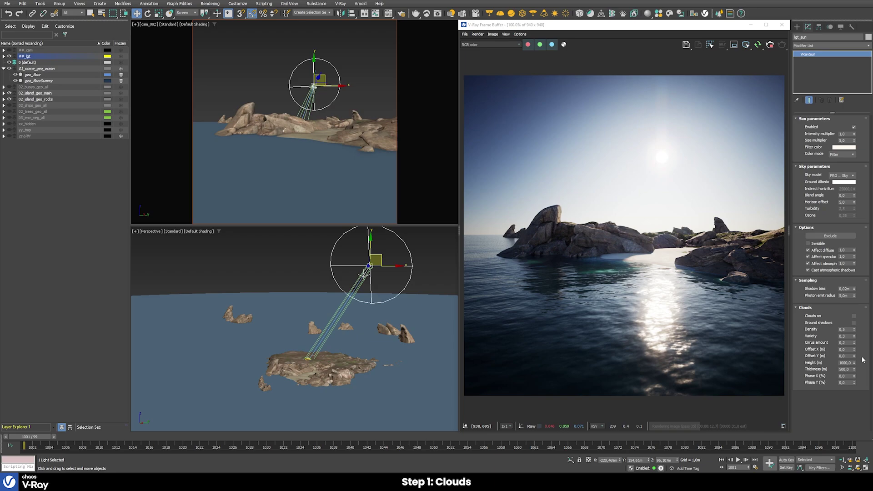
- Enable VRaySun clouds, then drag the sun left and up to the top-right of the camera view
{"action": "left_click", "coordinate": [854, 317]}
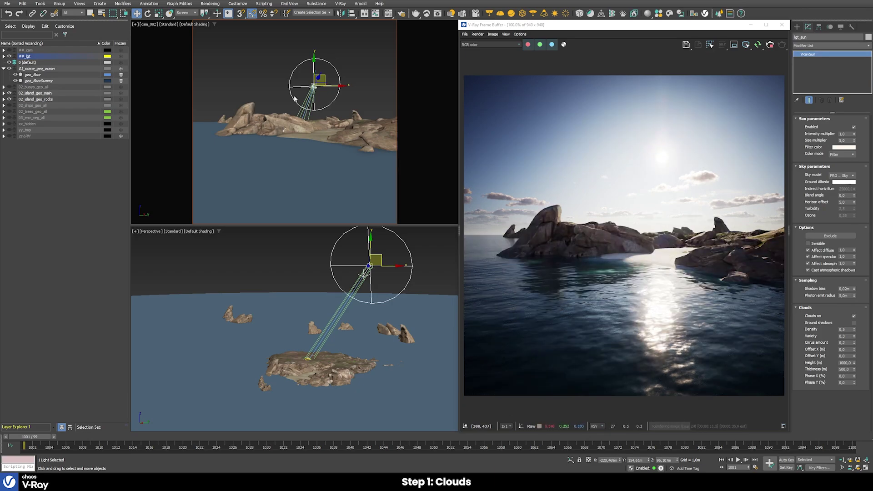
{"action": "left_click_drag", "start_coordinate": [321, 81], "coordinate": [200, 109]}
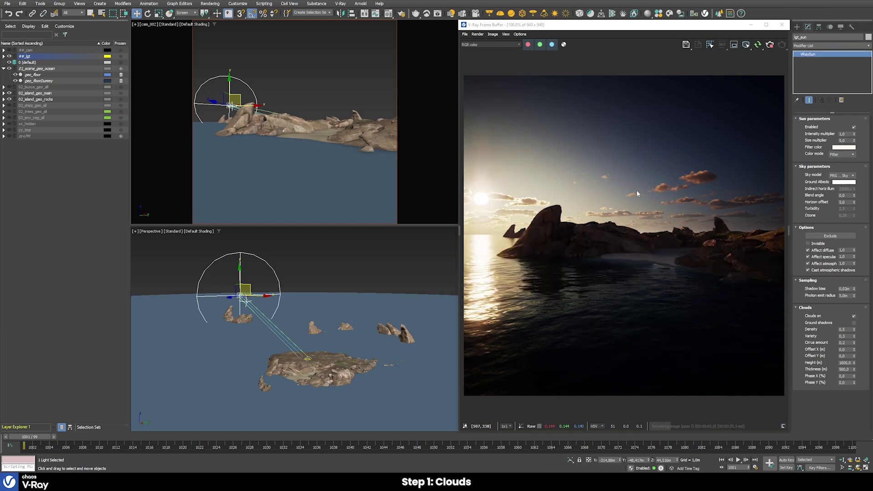
{"action": "left_click_drag", "start_coordinate": [237, 100], "coordinate": [359, 44]}
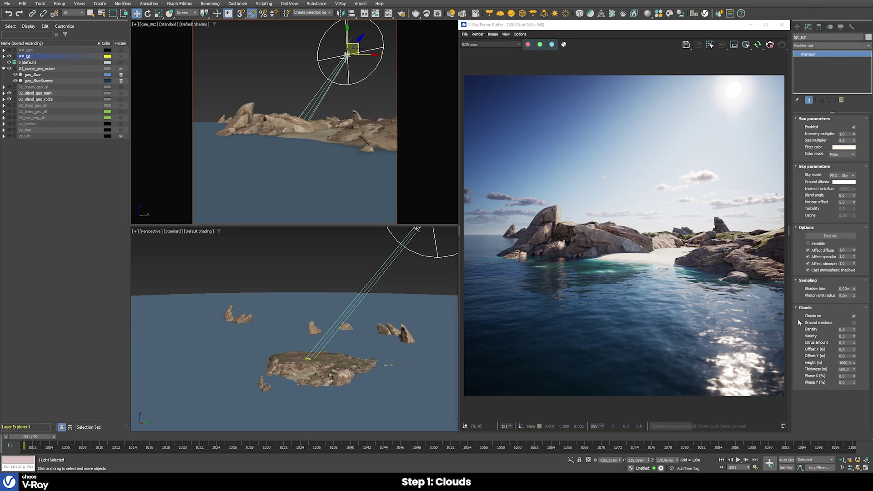
- Enable cloud ground shadows and try cloud densities of 0,7, 0,8 and 1,0
{"action": "left_click", "coordinate": [854, 323]}
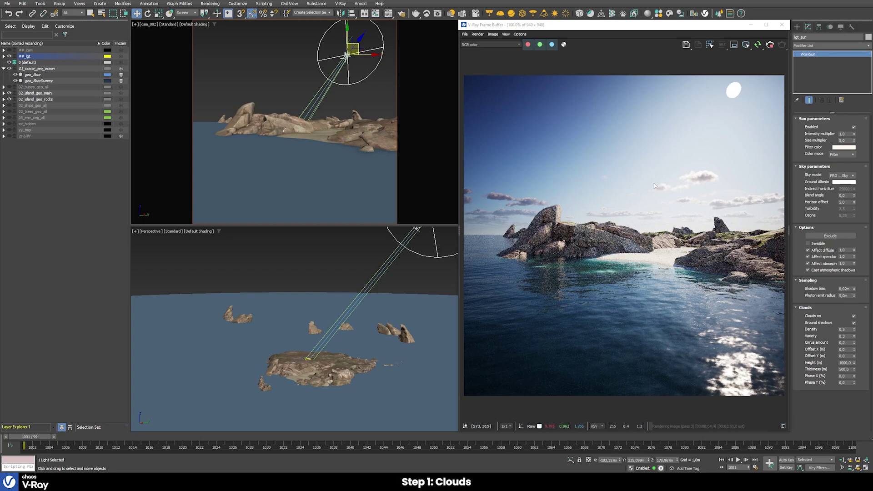
{"action": "left_click", "coordinate": [847, 329]}
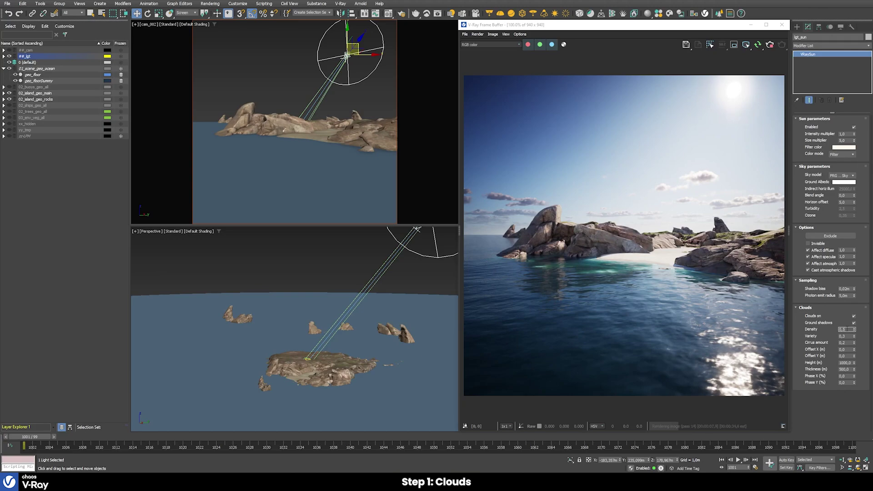
{"action": "type", "text": "7"}
{"action": "key", "text": "Return"}
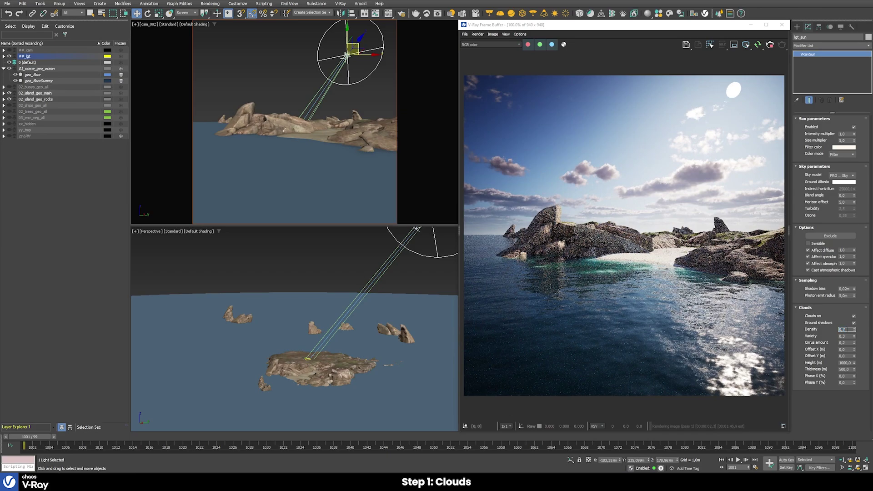
{"action": "type", "text": "8"}
{"action": "key", "text": "Return"}
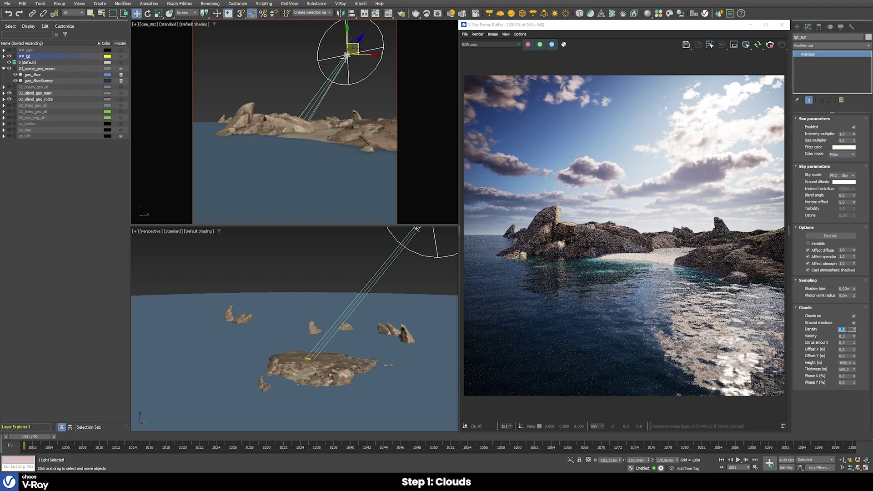
{"action": "type", "text": "1"}
{"action": "key", "text": "Return"}
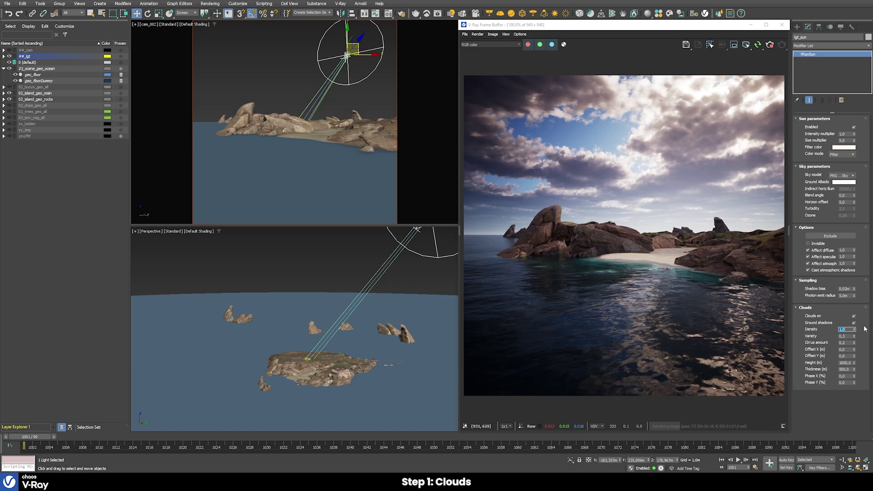
- Lower the cloud density back to 0,8, then settle on 0,7
{"action": "key", "text": "BackSpace"}
{"action": "type", "text": "0,8"}
{"action": "key", "text": "Return"}
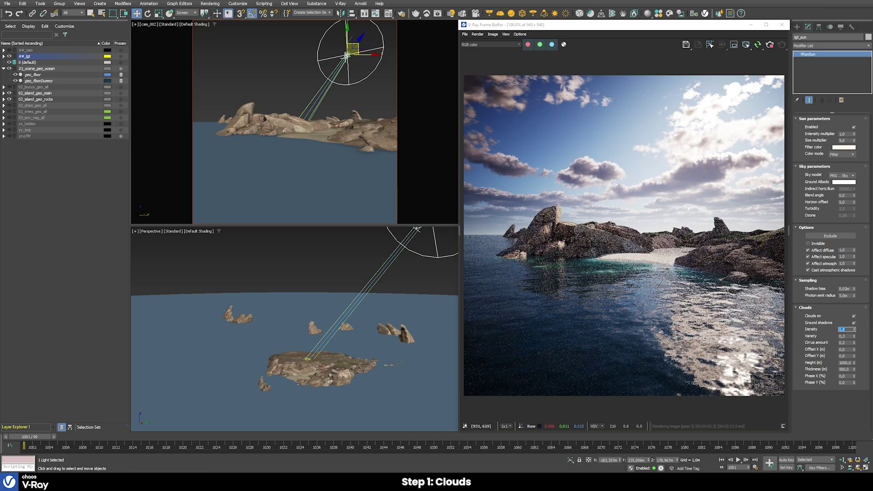
{"action": "type", "text": "0,7"}
{"action": "key", "text": "Return"}
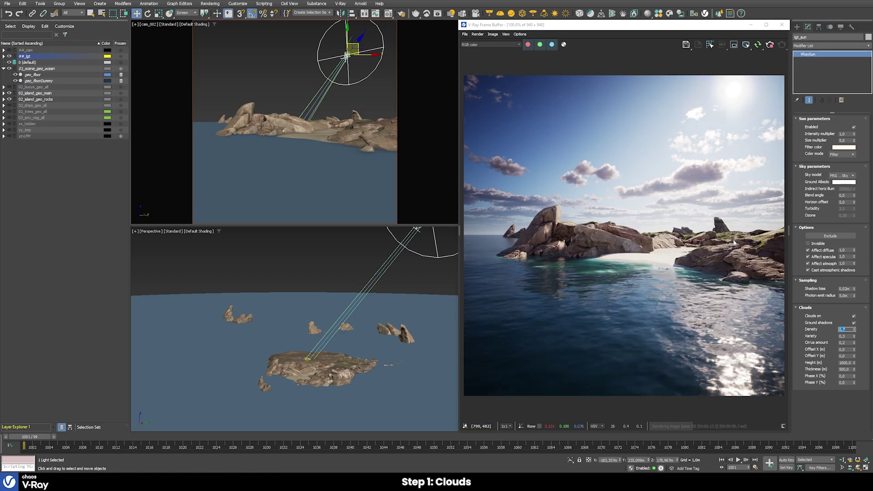
- Try cloud variety values 0,1, 0,7 and 0,3, settling on 0,5
{"action": "left_click", "coordinate": [852, 338]}
{"action": "key", "text": "Return"}
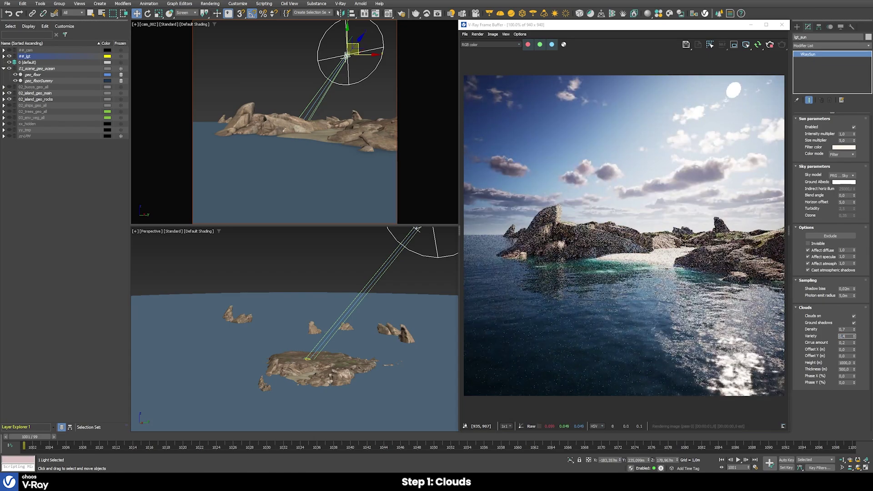
{"action": "key", "text": "Return"}
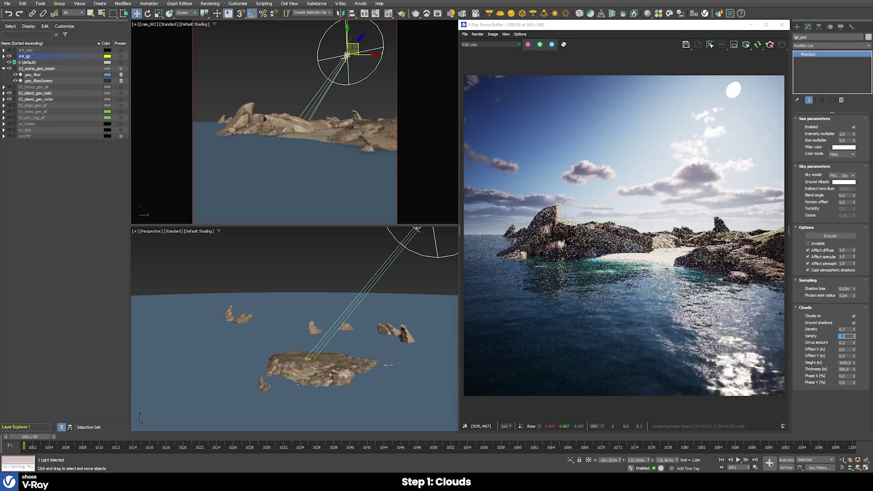
{"action": "type", "text": "0,7"}
{"action": "key", "text": "Return"}
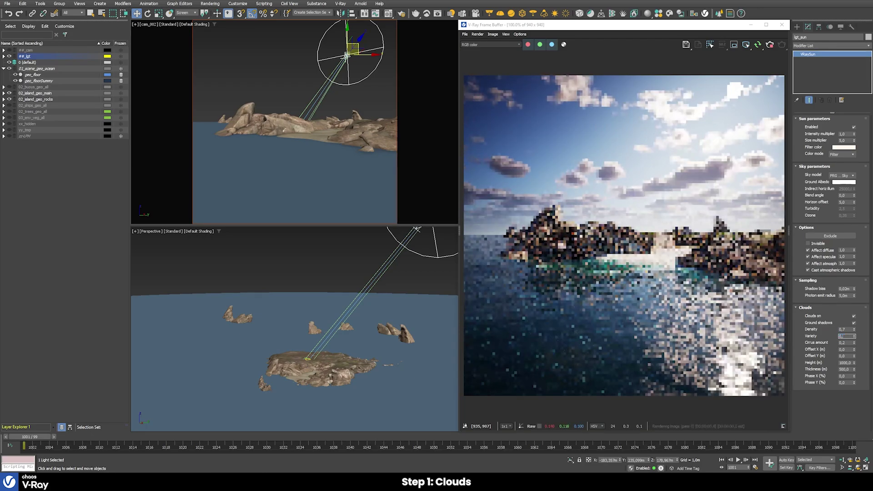
{"action": "type", "text": "0,3"}
{"action": "key", "text": "Return"}
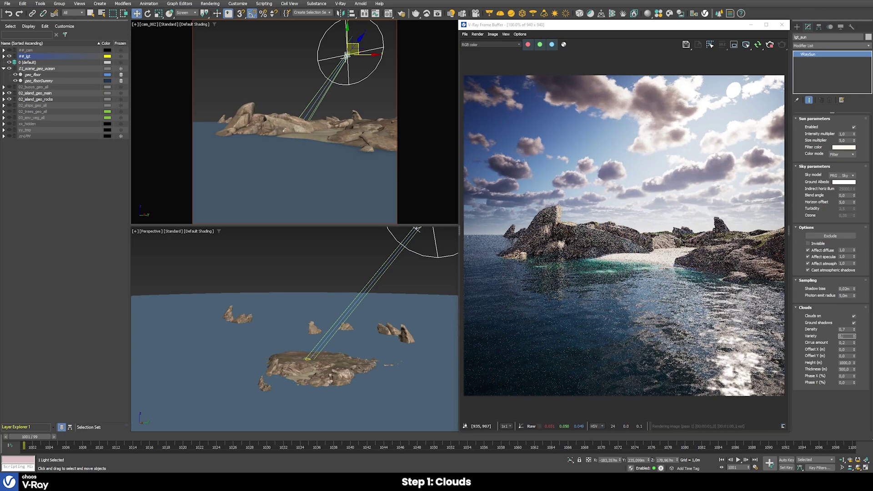
{"action": "type", "text": "0,5"}
{"action": "key", "text": "Return"}
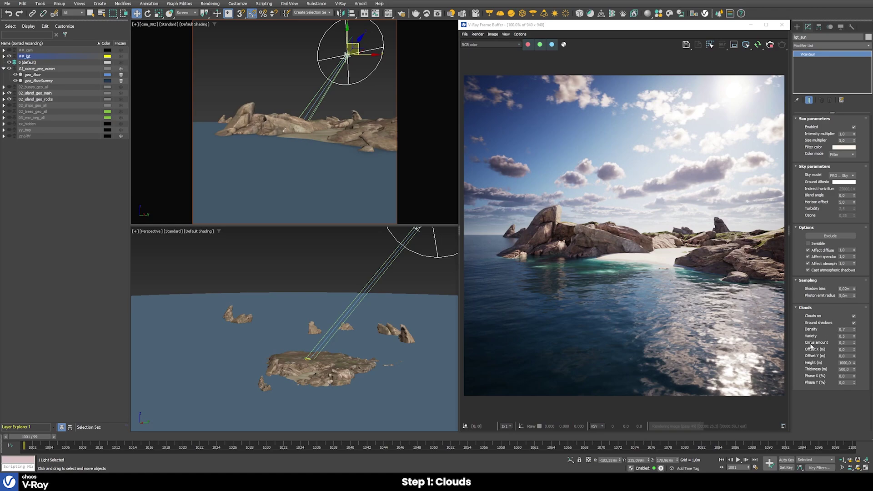
- Set the cirrus amount to 1,0, then reduce it to 0,7
{"action": "double_click", "coordinate": [846, 343]}
{"action": "type", "text": "1"}
{"action": "key", "text": "Return"}
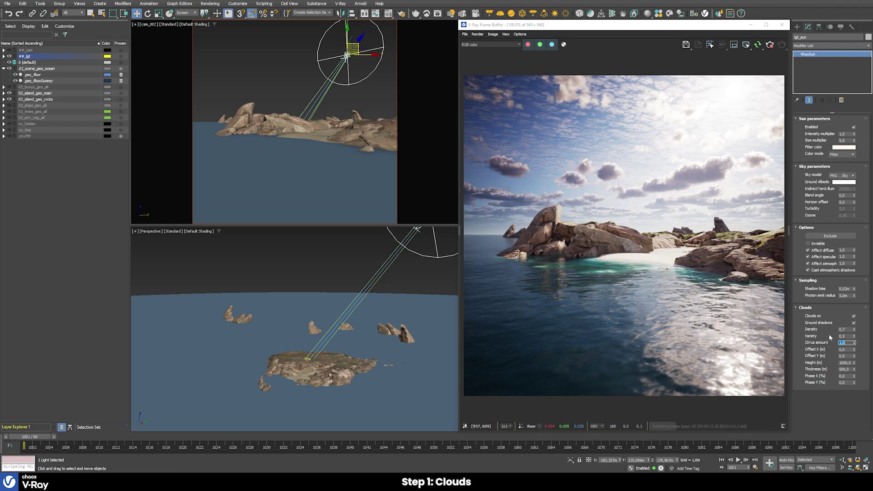
{"action": "key", "text": "Return"}
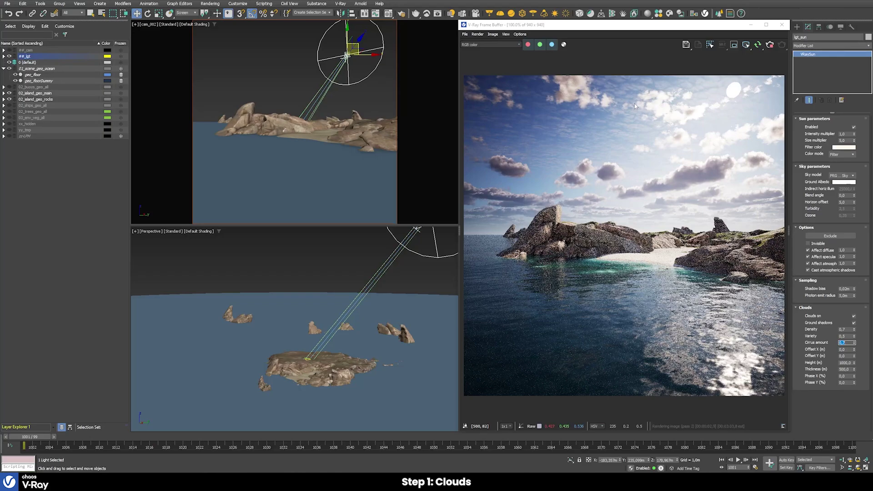
- Drag the sun left, down toward the horizon for sunset, then up-left high for daylight
{"action": "left_click_drag", "start_coordinate": [355, 48], "coordinate": [216, 71]}
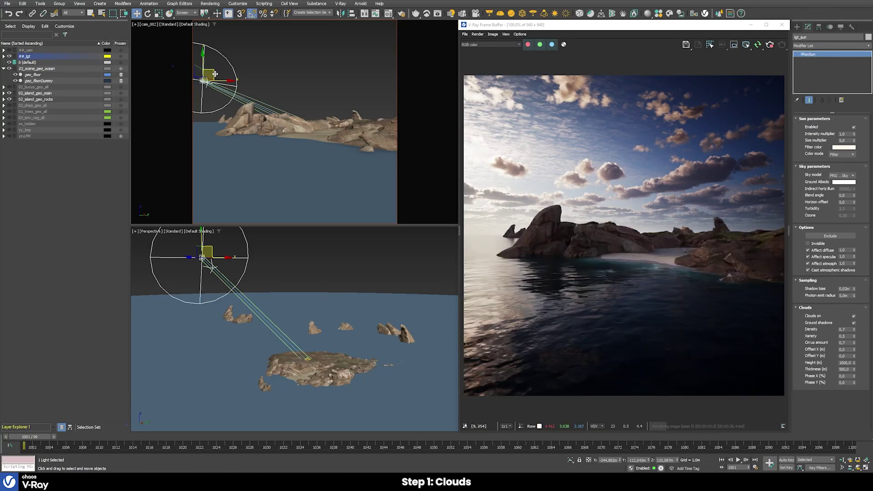
{"action": "left_click_drag", "start_coordinate": [216, 73], "coordinate": [235, 101]}
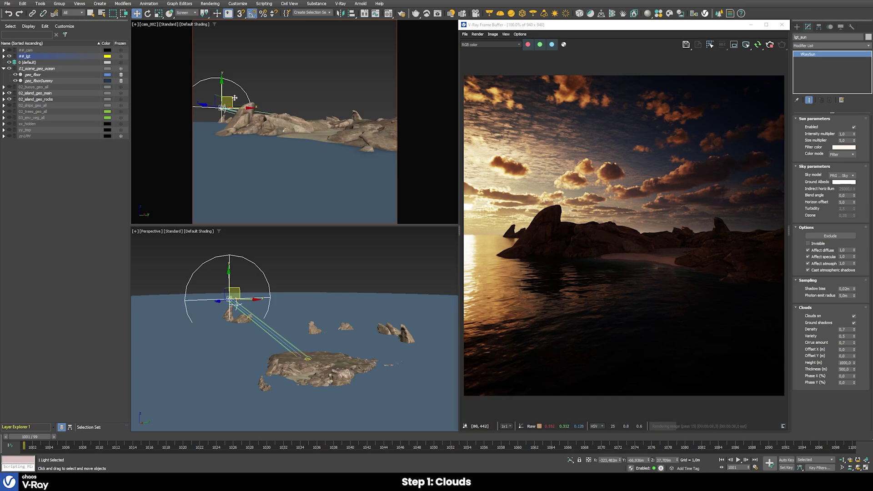
{"action": "left_click_drag", "start_coordinate": [230, 98], "coordinate": [233, 54]}
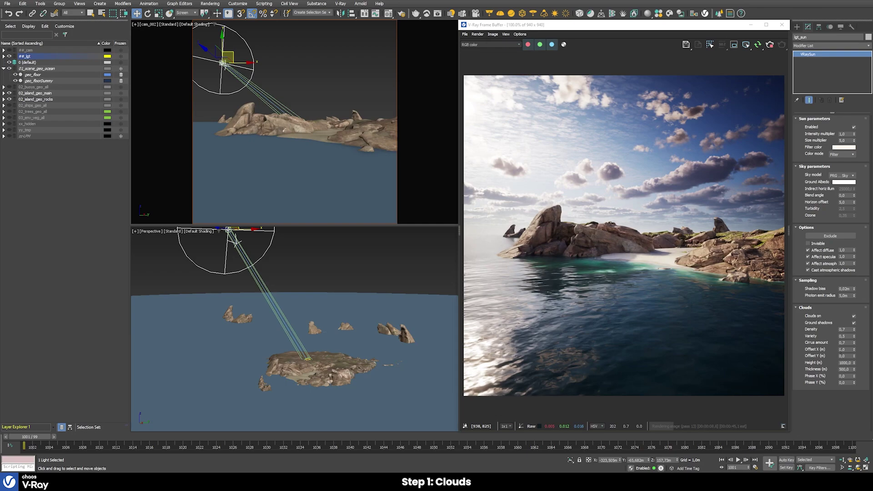
- Try cloud heights of 500, 750 and 1500, then restore the height to 1000
{"action": "left_click", "coordinate": [846, 362]}
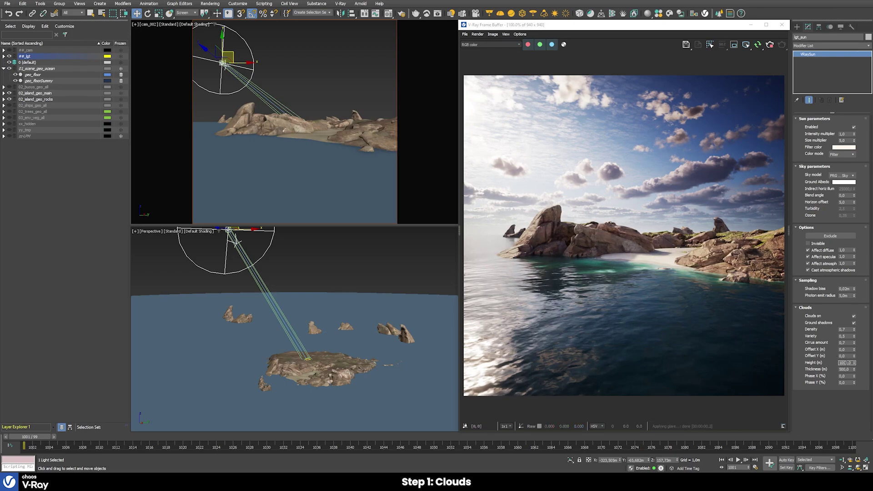
{"action": "type", "text": "500"}
{"action": "key", "text": "Return"}
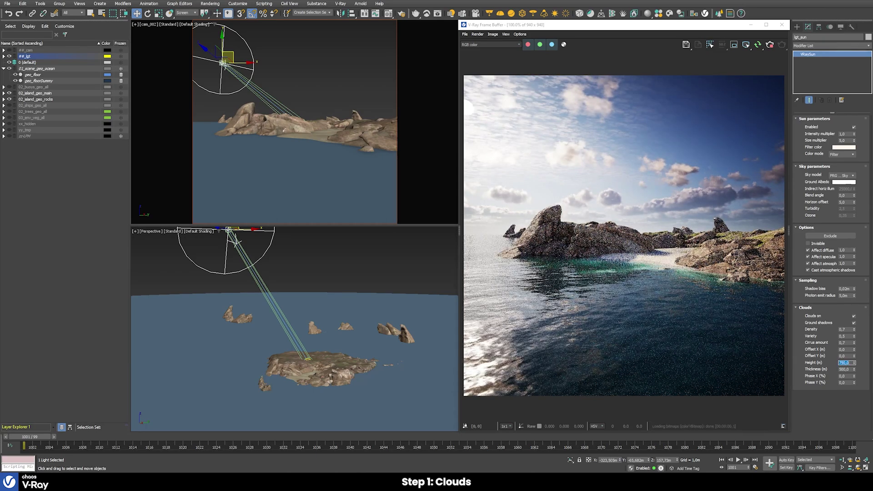
{"action": "type", "text": "750"}
{"action": "key", "text": "Return"}
{"action": "type", "text": "1500"}
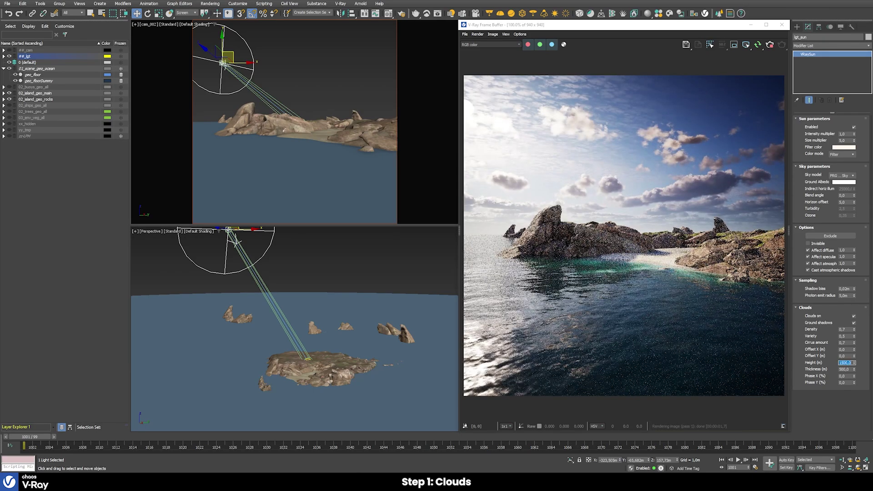
{"action": "key", "text": "Return"}
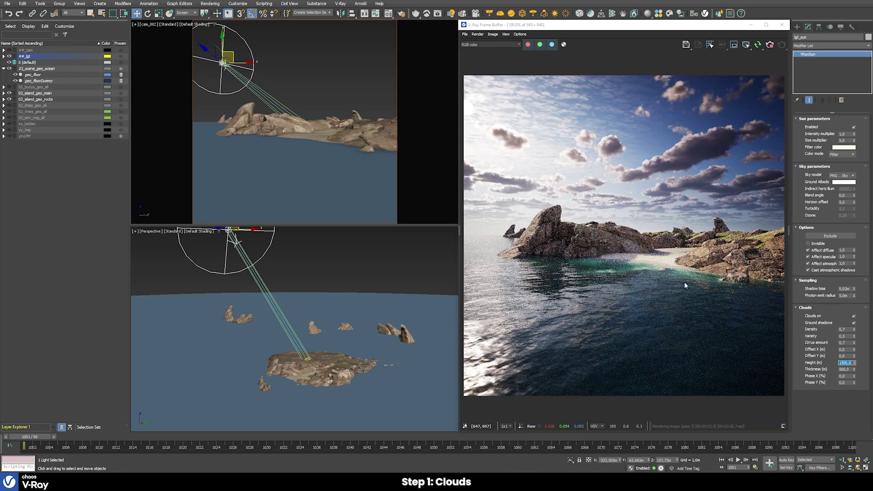
{"action": "type", "text": "1000"}
{"action": "key", "text": "Return"}
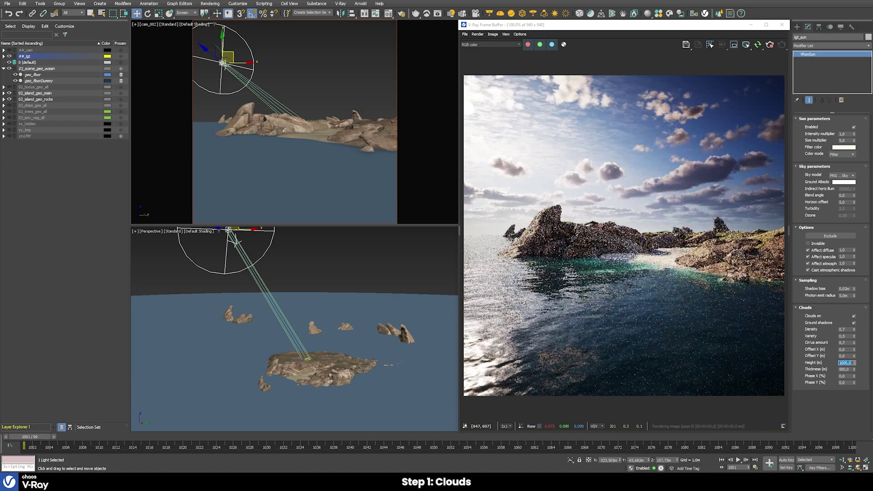
- Try cloud thickness values 250 and 1000, then begin entering 500
{"action": "key", "text": "Tab"}
{"action": "type", "text": "25"}
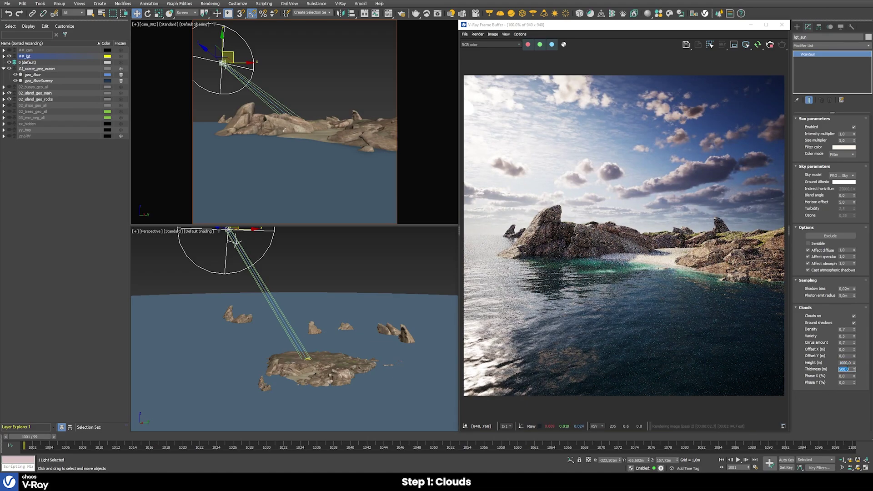
{"action": "type", "text": "0"}
{"action": "key", "text": "Return"}
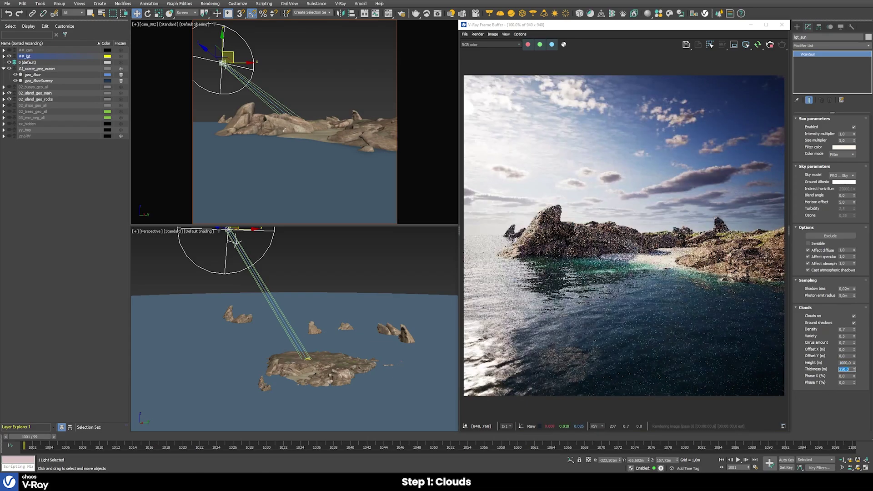
{"action": "type", "text": "1000"}
{"action": "key", "text": "Return"}
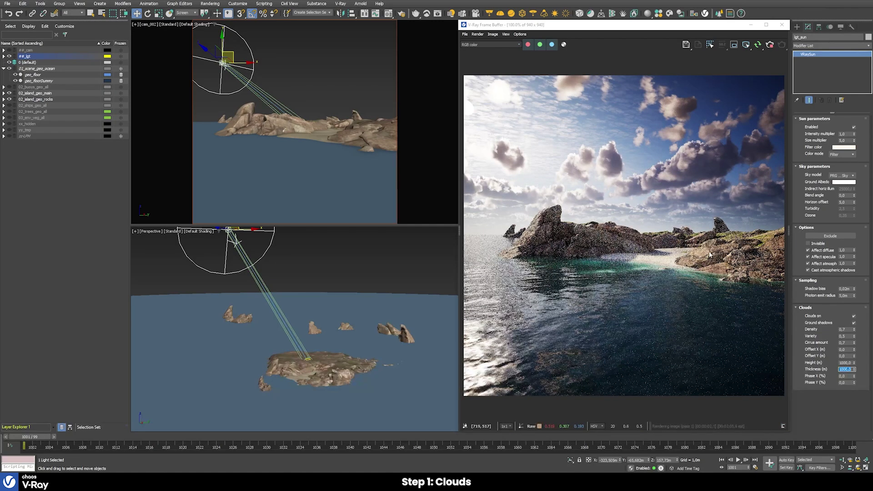
{"action": "type", "text": "50"}
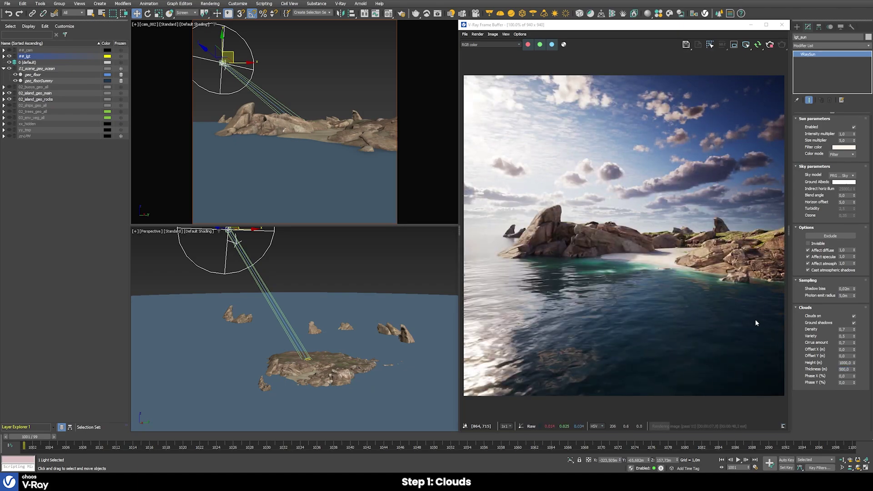
{"action": "double_click", "coordinate": [845, 355]}
{"action": "key", "text": "Return"}
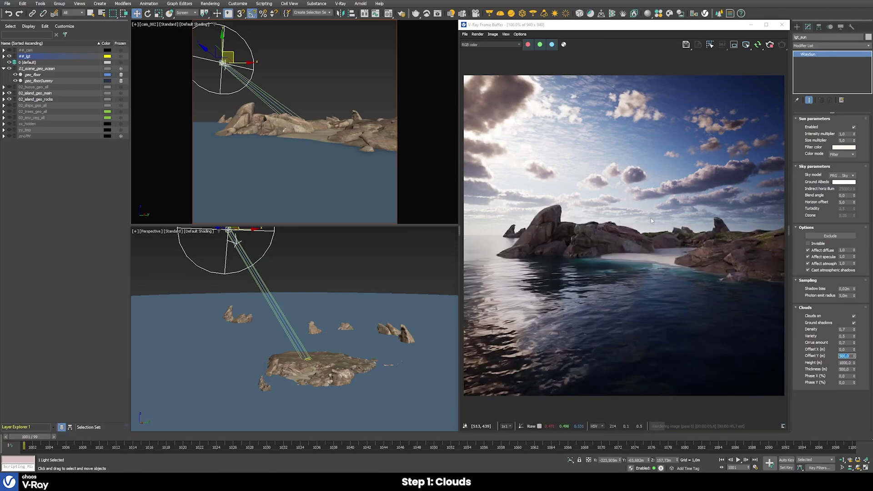
{"action": "type", "text": "1000"}
{"action": "key", "text": "Return"}
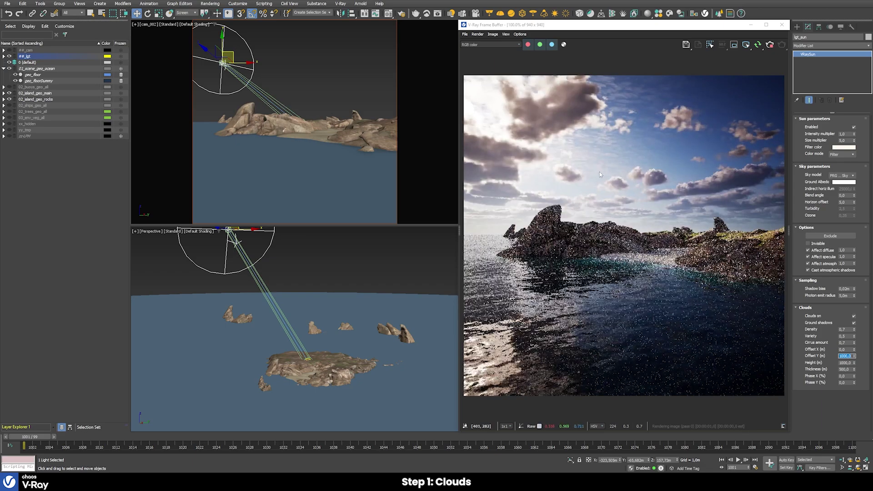
{"action": "type", "text": "15"}
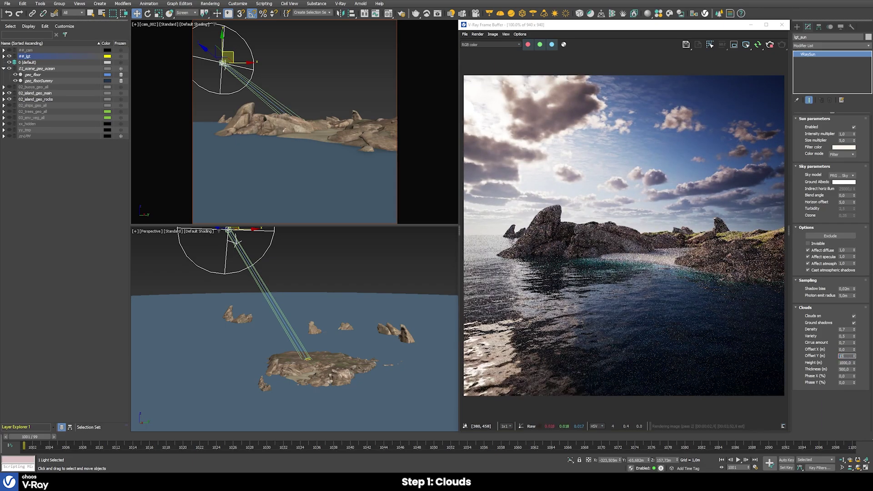
{"action": "type", "text": "00"}
{"action": "key", "text": "Return"}
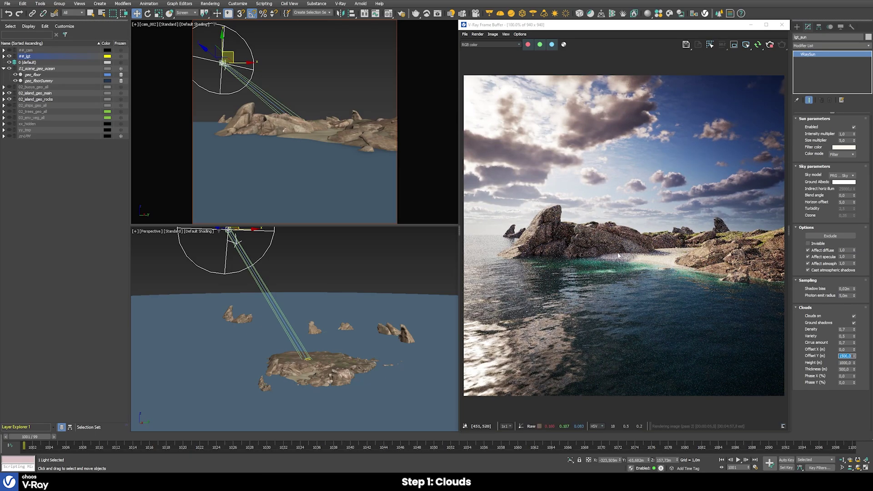
{"action": "type", "text": "2000"}
{"action": "key", "text": "Return"}
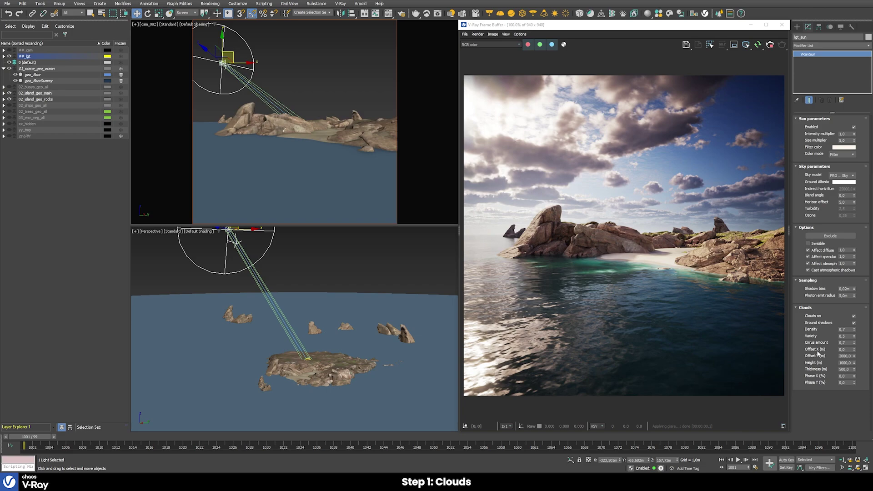
{"action": "double_click", "coordinate": [845, 355]}
{"action": "type", "text": "0"}
{"action": "key", "text": "Return"}
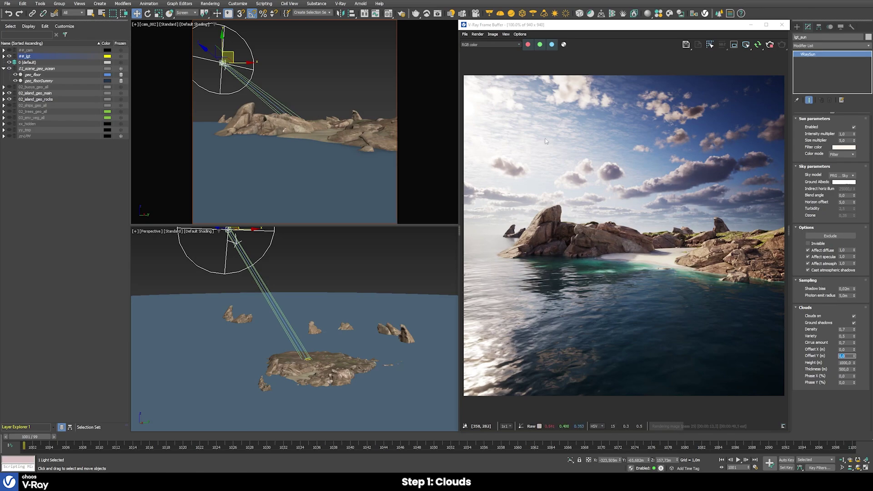
- Drag the VRaySun above the island, then undo the move
{"action": "left_click_drag", "start_coordinate": [236, 54], "coordinate": [290, 92]}
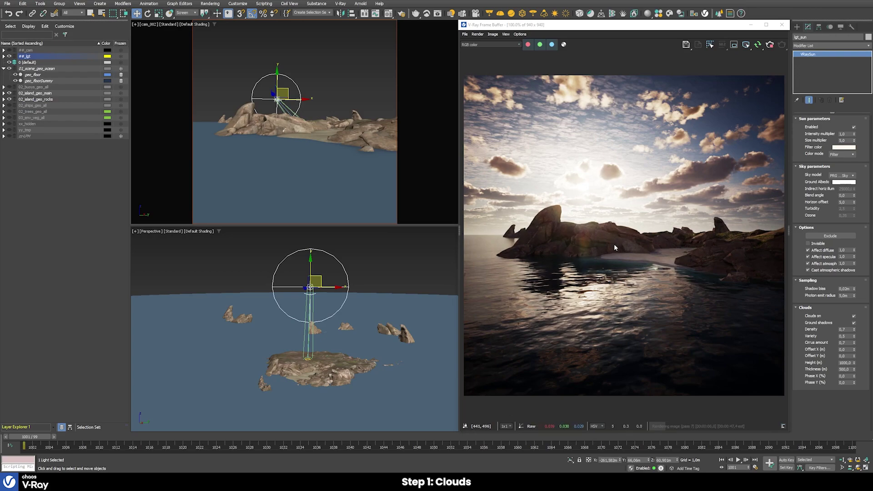
{"action": "left_click", "coordinate": [8, 13]}
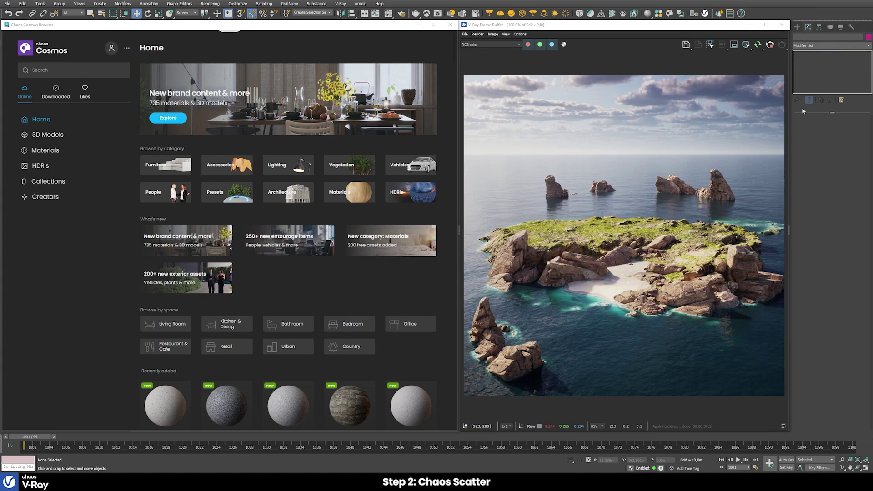
- Browse Vegetation > Trees, search 'palm' and open the Palm Tree 85-03 details
{"action": "left_click", "coordinate": [337, 163]}
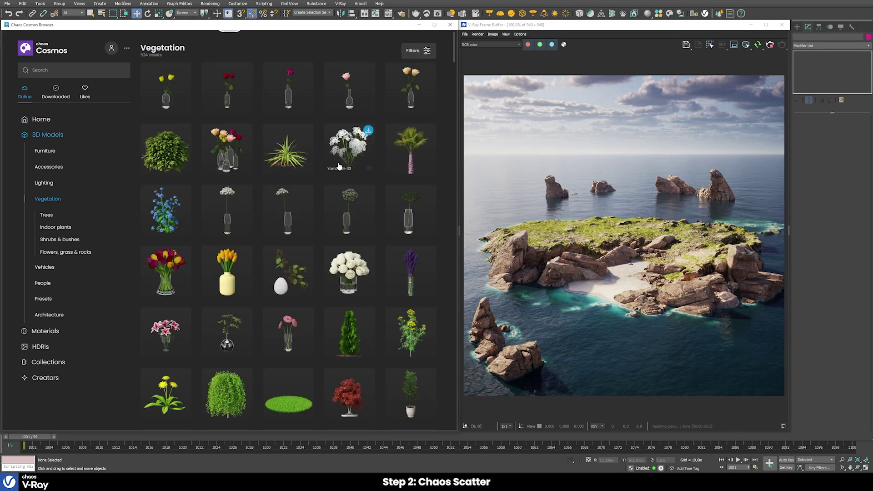
{"action": "left_click", "coordinate": [46, 215]}
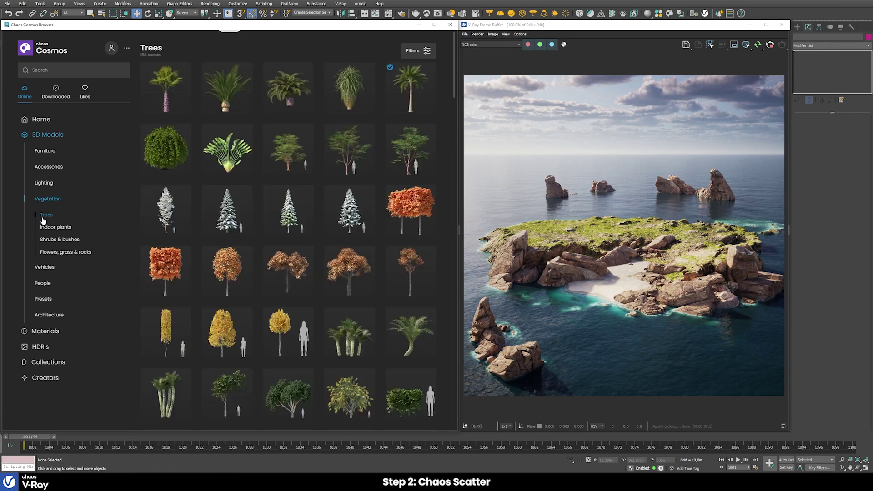
{"action": "left_click", "coordinate": [54, 72]}
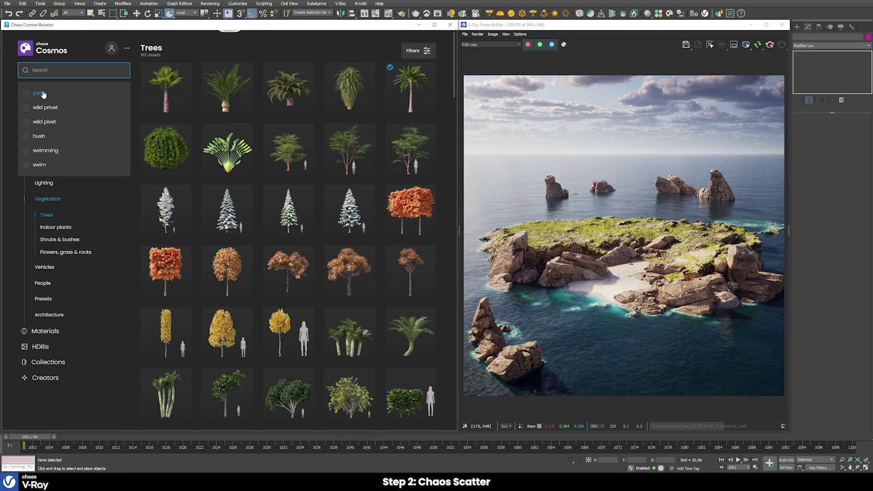
{"action": "left_click", "coordinate": [40, 93]}
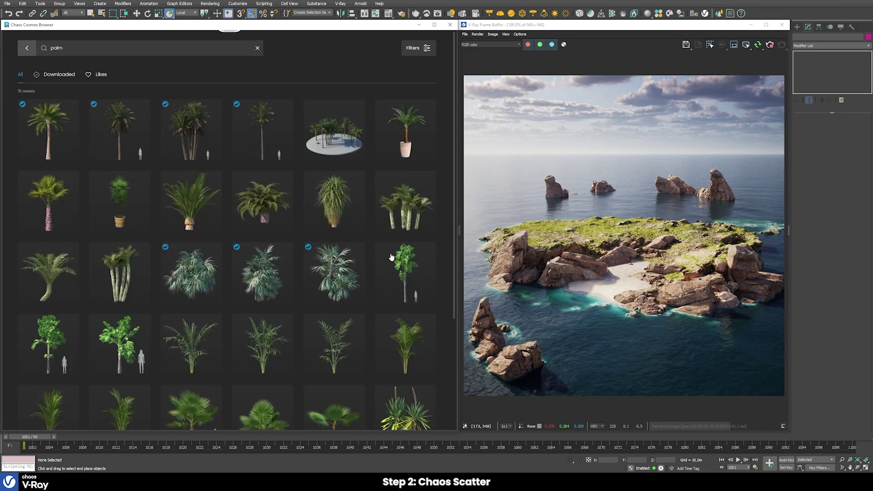
{"action": "mouse_move", "coordinate": [249, 268]}
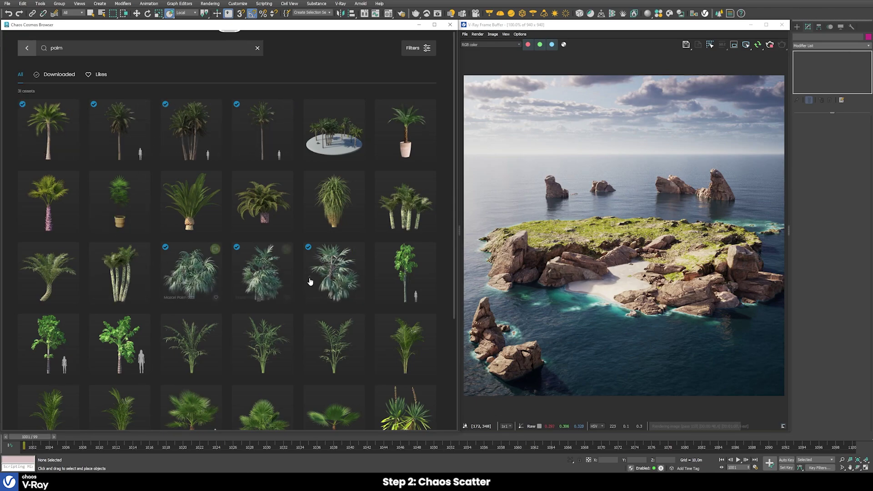
{"action": "left_click", "coordinate": [50, 129]}
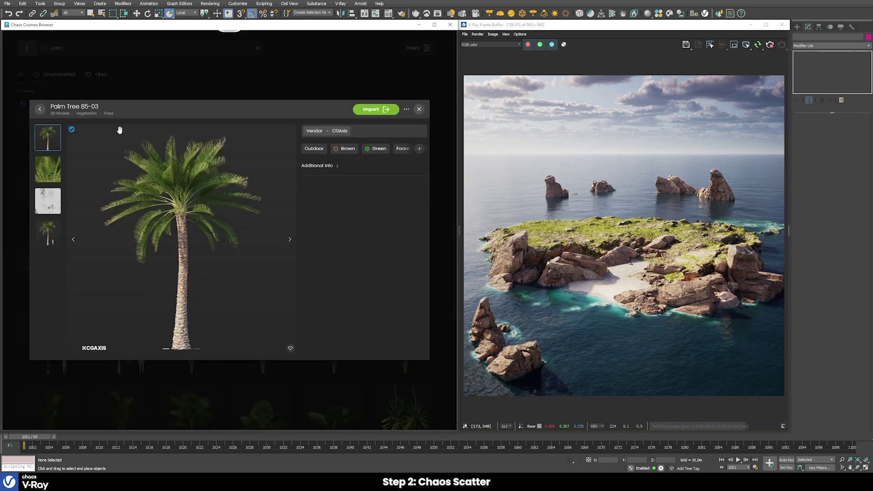
- Import the Palm Tree 85-03 model from Chaos Cosmos into the scene
{"action": "left_click", "coordinate": [368, 111]}
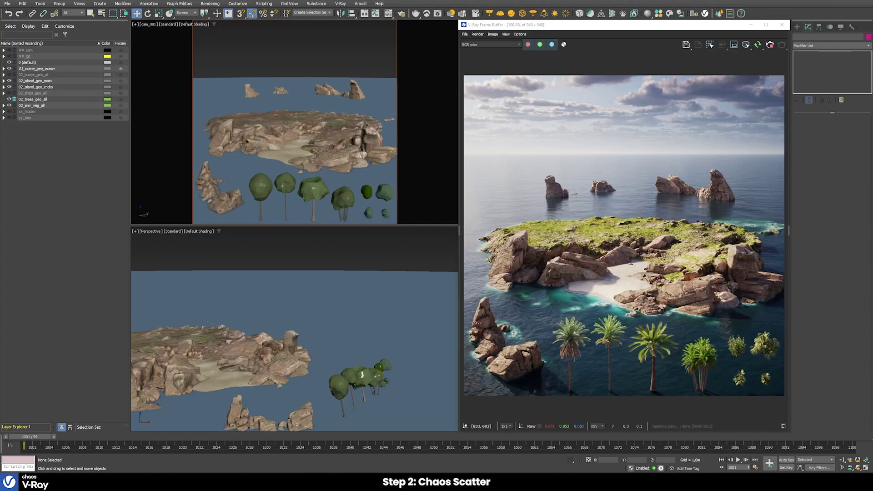
- Create a Chaos Scatter object beside the trees in the Top view and set shading to Object Color
{"action": "left_click", "coordinate": [717, 15]}
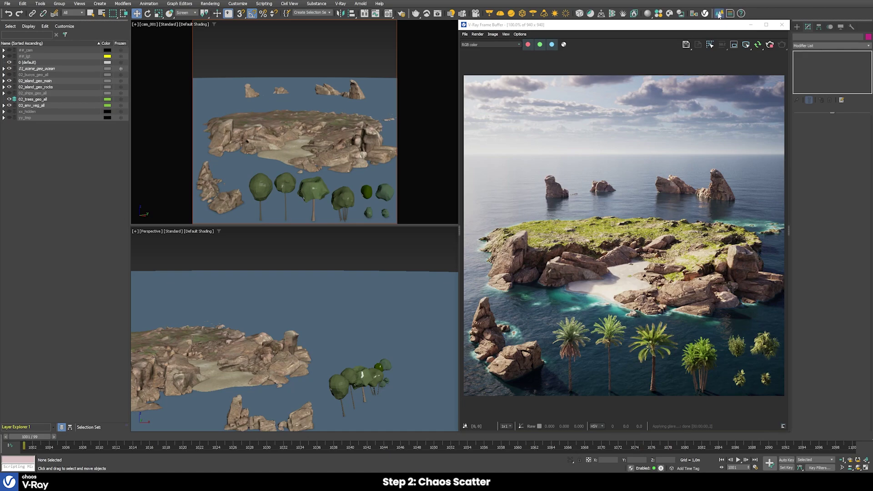
{"action": "left_click", "coordinate": [277, 198]}
{"action": "left_click_drag", "start_coordinate": [279, 199], "coordinate": [288, 210]}
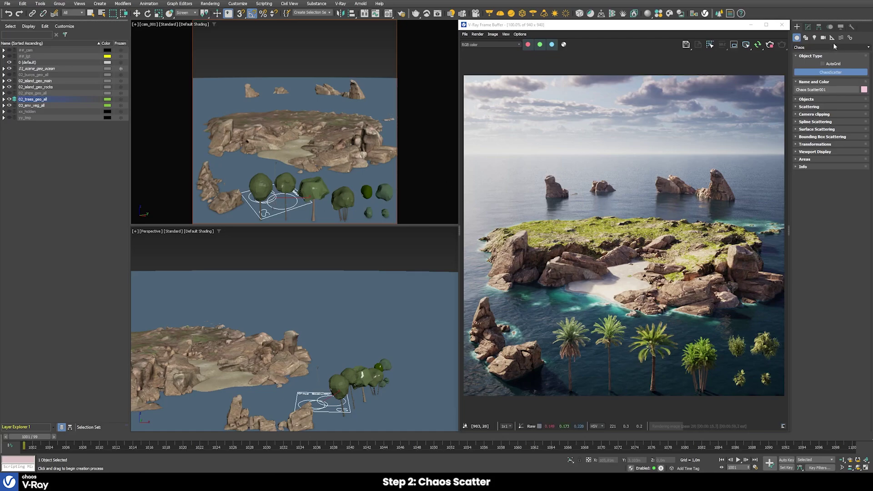
{"action": "left_click", "coordinate": [840, 27]}
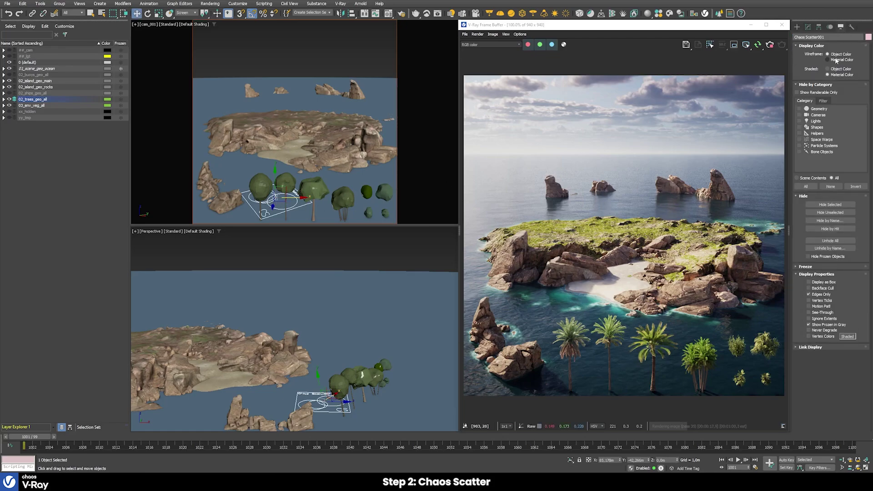
{"action": "left_click", "coordinate": [828, 69]}
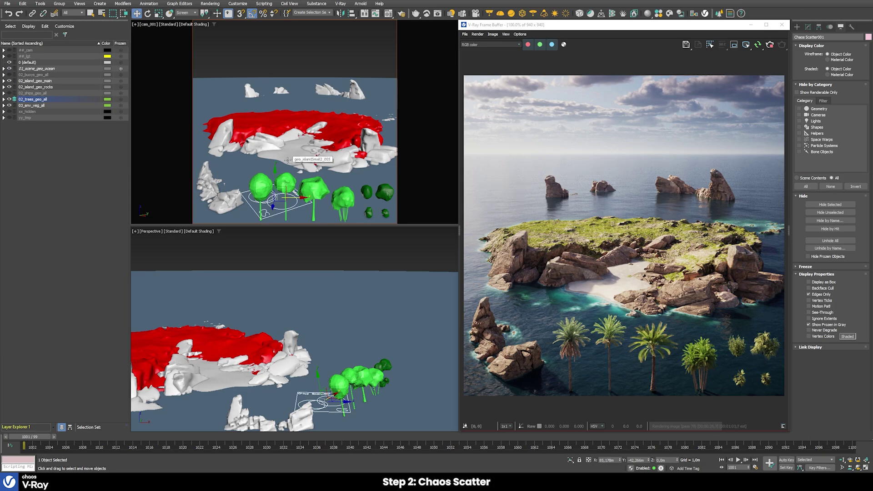
- Set geo_islandBig_001 as Chaos Scatter001's distribute-on target object
{"action": "left_click", "coordinate": [808, 27]}
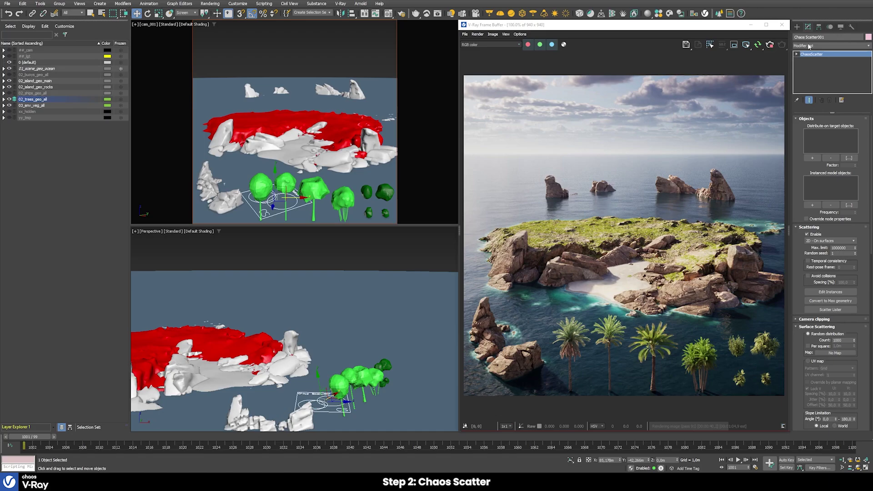
{"action": "left_click", "coordinate": [816, 158]}
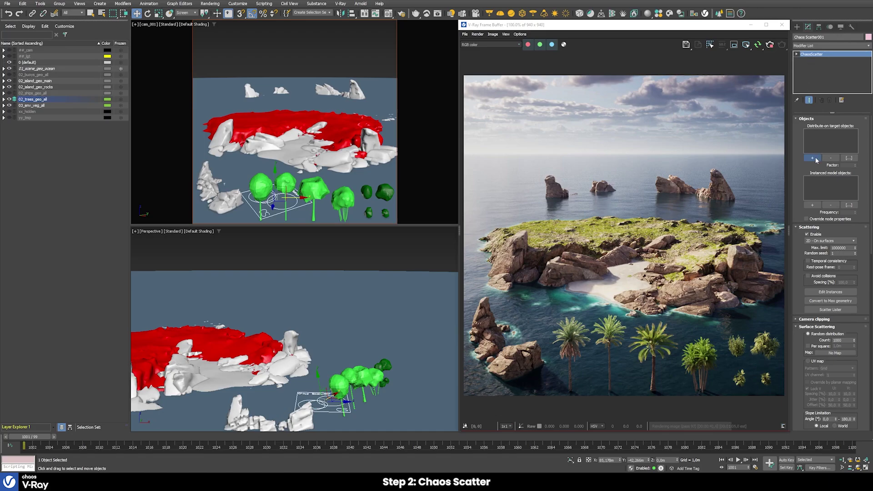
{"action": "left_click", "coordinate": [340, 122]}
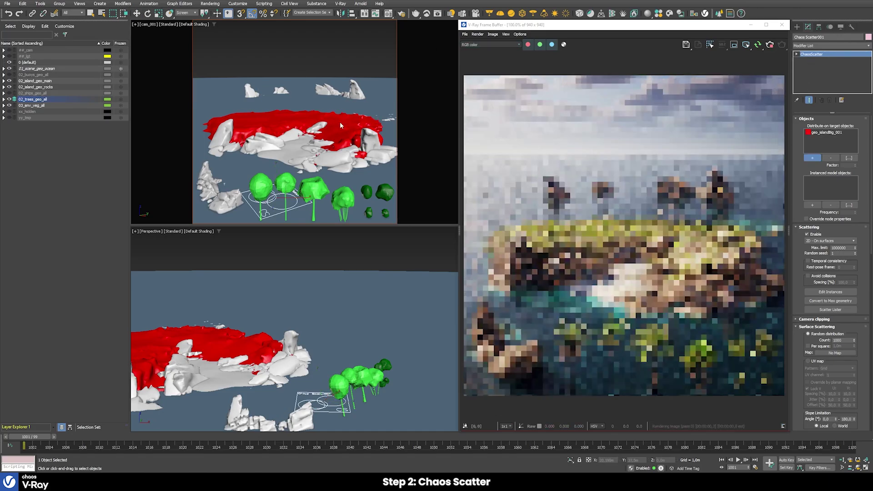
- Switch viewport shading from Shaded back to Material Color to show textures
{"action": "left_click", "coordinate": [841, 27]}
{"action": "key", "text": "w"}
{"action": "left_click", "coordinate": [828, 74]}
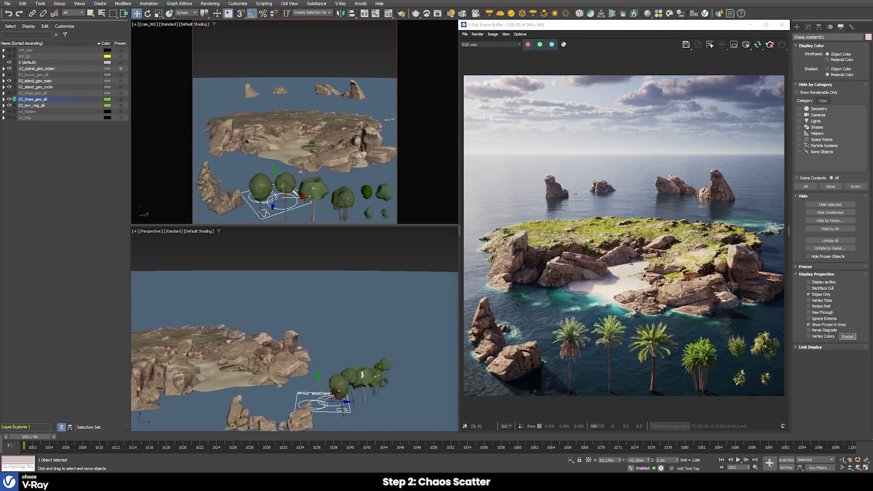
{"action": "left_click", "coordinate": [807, 27]}
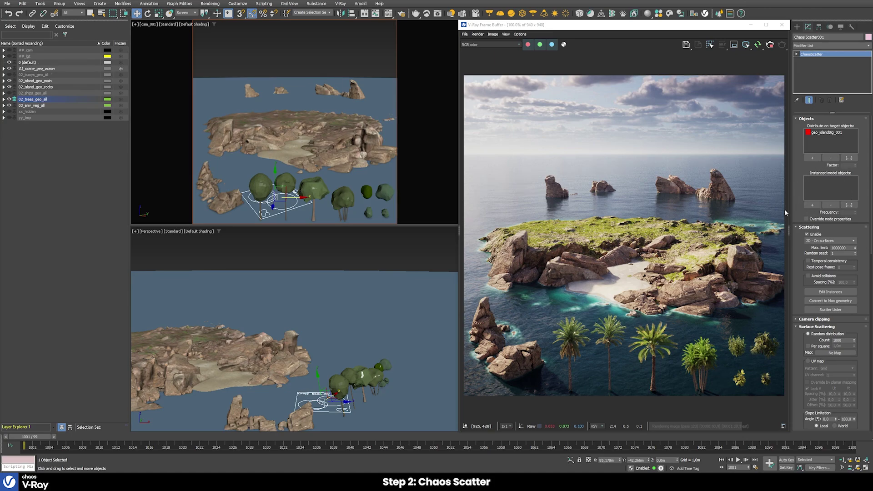
- Add geo_bush_001 through geo_bush_004 as the scatter's instanced model objects
{"action": "left_click", "coordinate": [812, 207]}
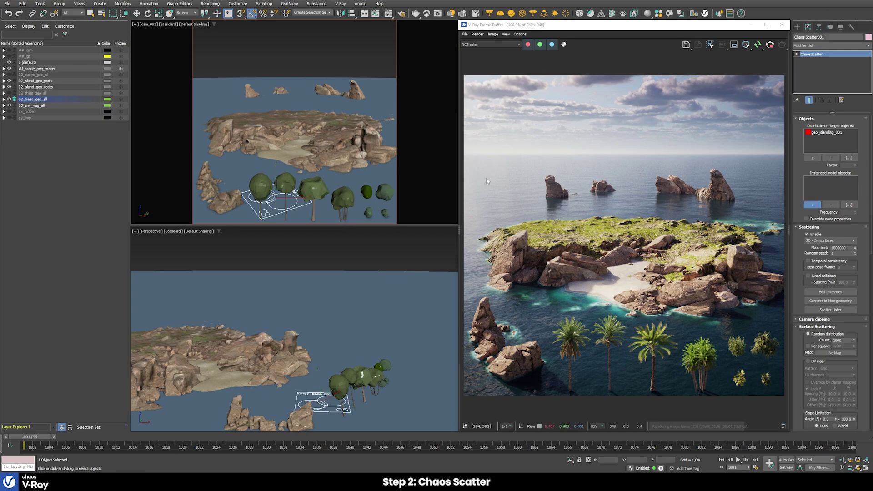
{"action": "left_click", "coordinate": [368, 194]}
{"action": "left_click", "coordinate": [385, 212]}
{"action": "left_click", "coordinate": [387, 195]}
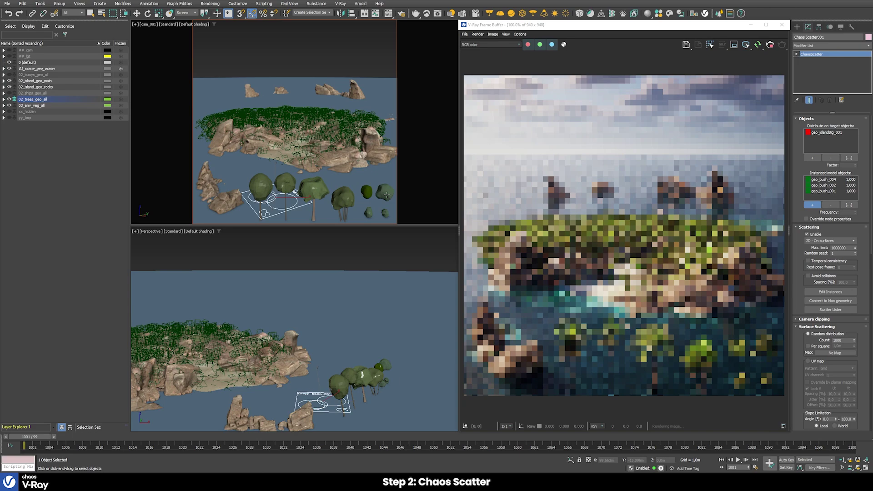
{"action": "left_click", "coordinate": [368, 212]}
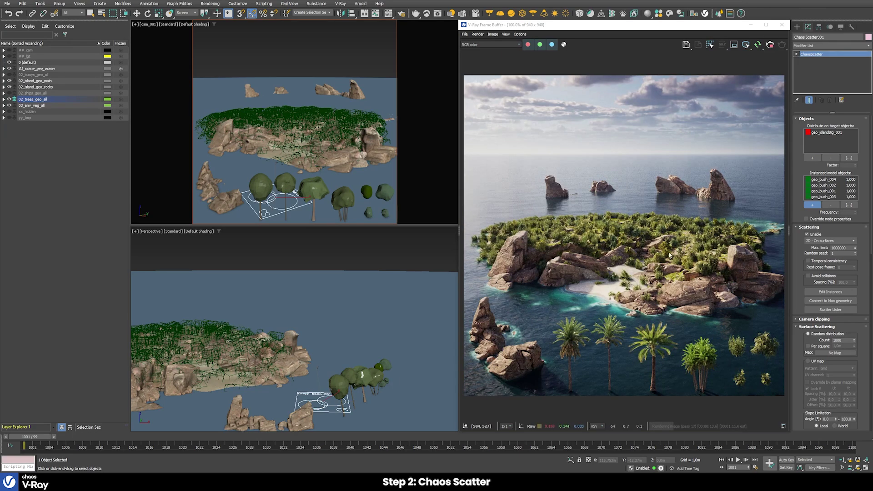
- Hide the 03_env_veg_all layer and rename Chaos Scatter001 to 'scatterBushes'
{"action": "left_click", "coordinate": [9, 106]}
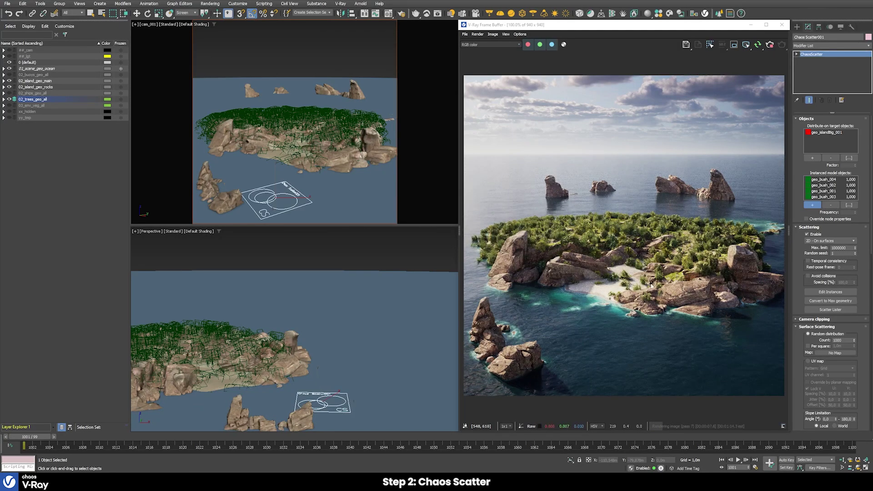
{"action": "key", "text": "w"}
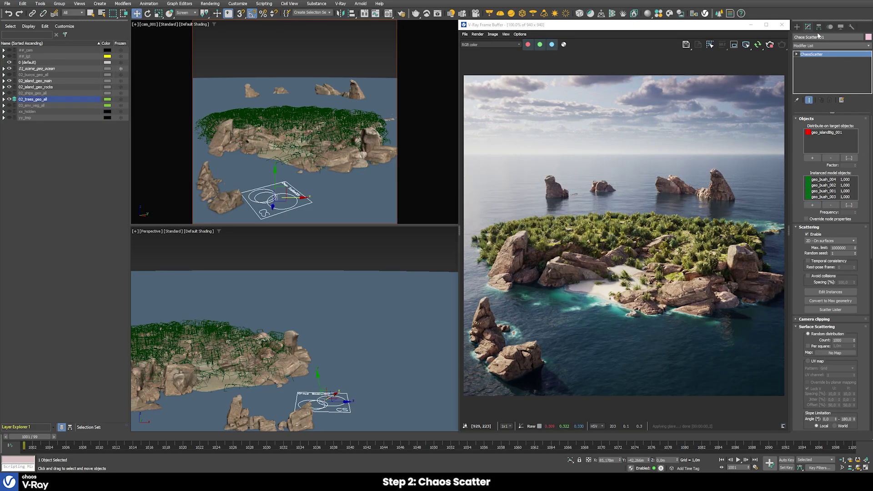
{"action": "left_click", "coordinate": [833, 37]}
{"action": "type", "text": "scatterBushes"}
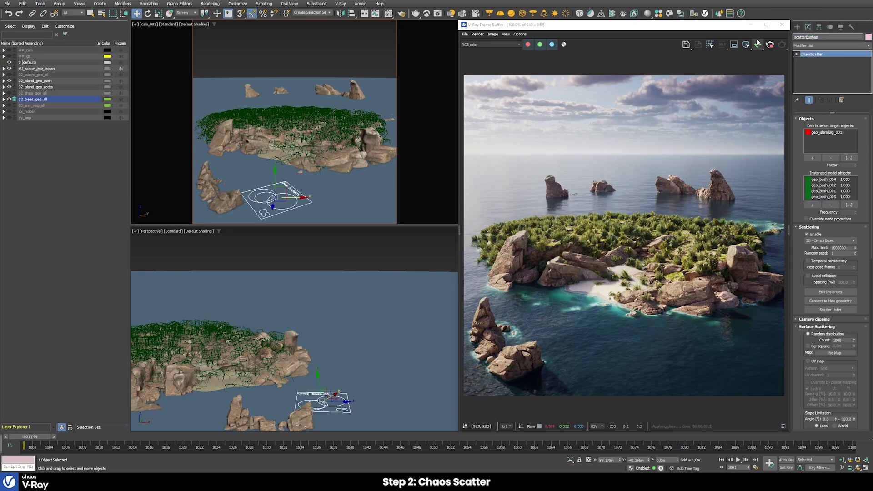
{"action": "key", "text": "Return"}
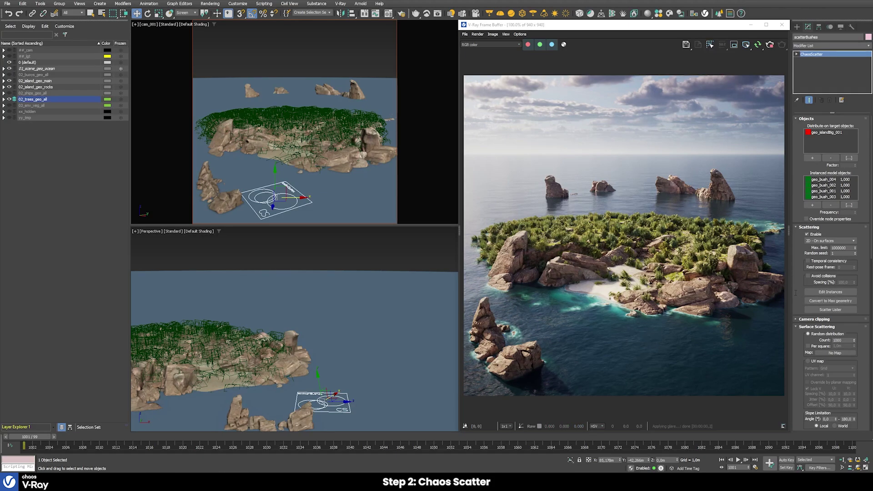
- Try bush Count values of 10, 10000 and then 1 in Surface Scattering
{"action": "scroll", "coordinate": [795, 292], "scroll_direction": "down", "scroll_amount": 5}
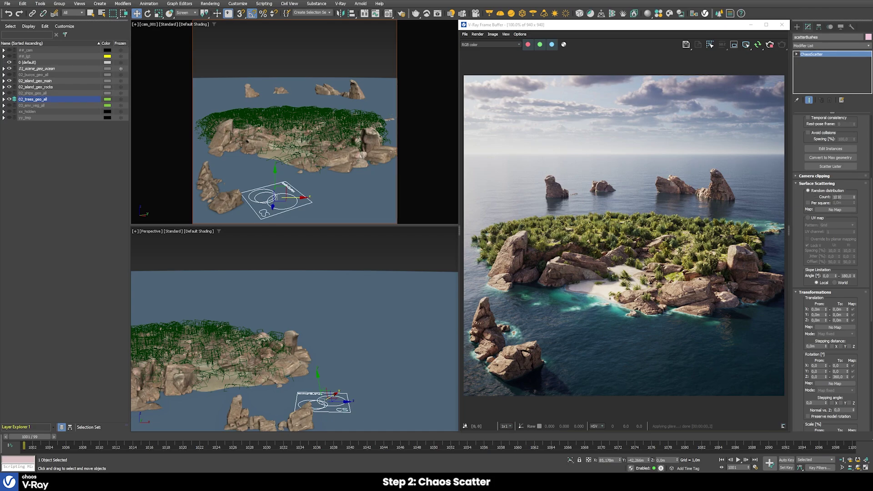
{"action": "double_click", "coordinate": [838, 197]}
{"action": "type", "text": "10"}
{"action": "key", "text": "Return"}
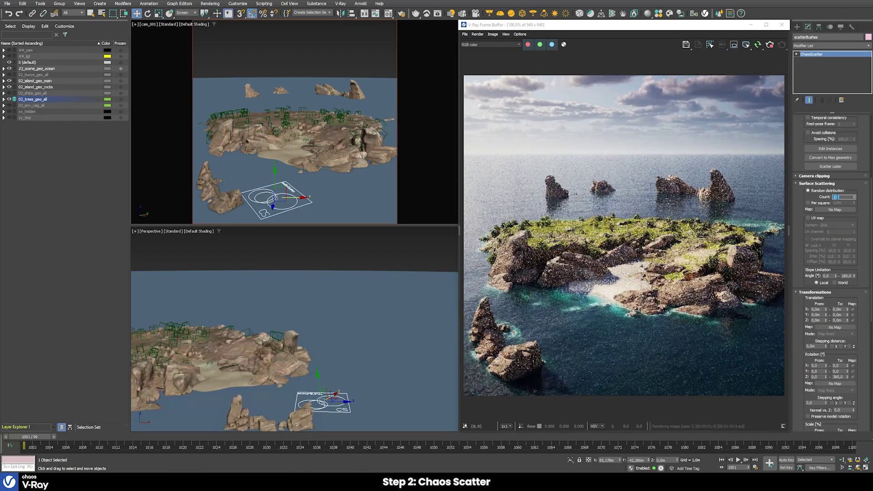
{"action": "type", "text": "10000"}
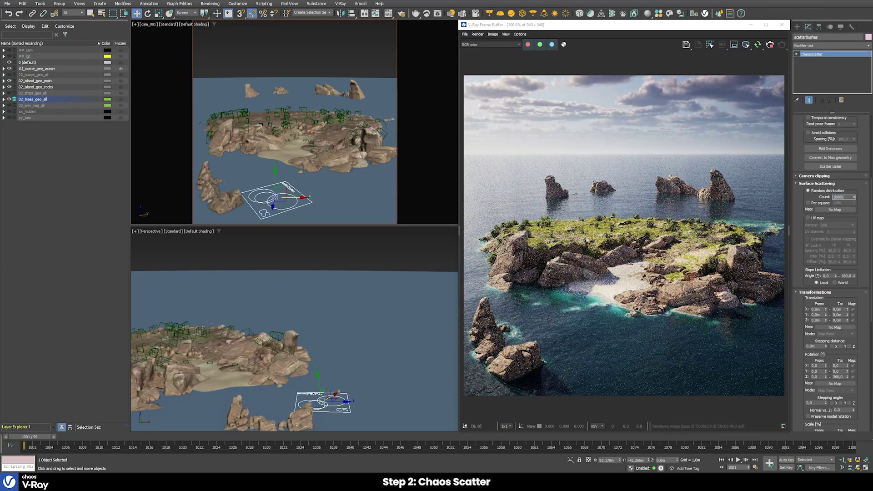
{"action": "key", "text": "Return"}
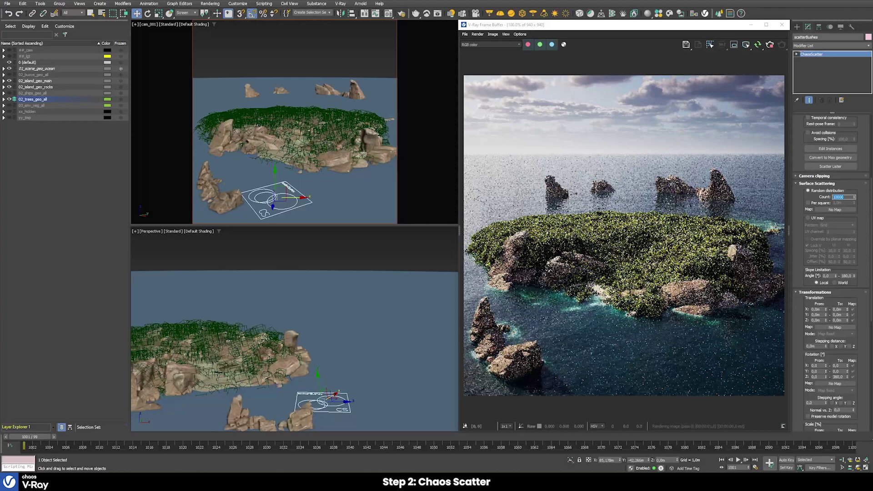
{"action": "type", "text": "1"}
{"action": "key", "text": "Return"}
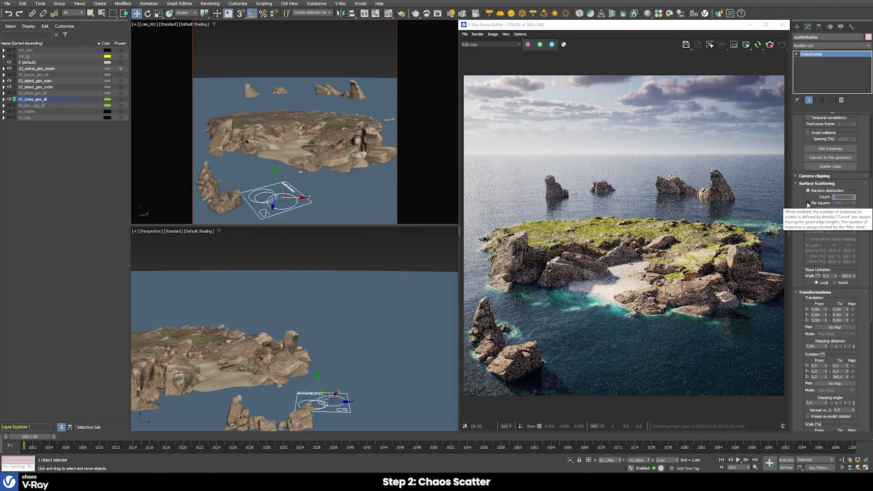
- Enable Per square at 5 m and set the bush Count to 10
{"action": "left_click", "coordinate": [808, 203]}
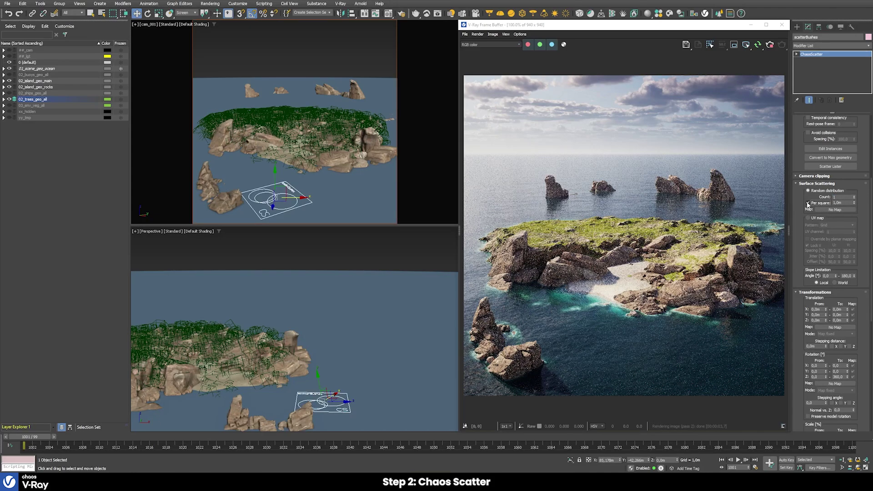
{"action": "double_click", "coordinate": [841, 202]}
{"action": "type", "text": "5"}
{"action": "key", "text": "Return"}
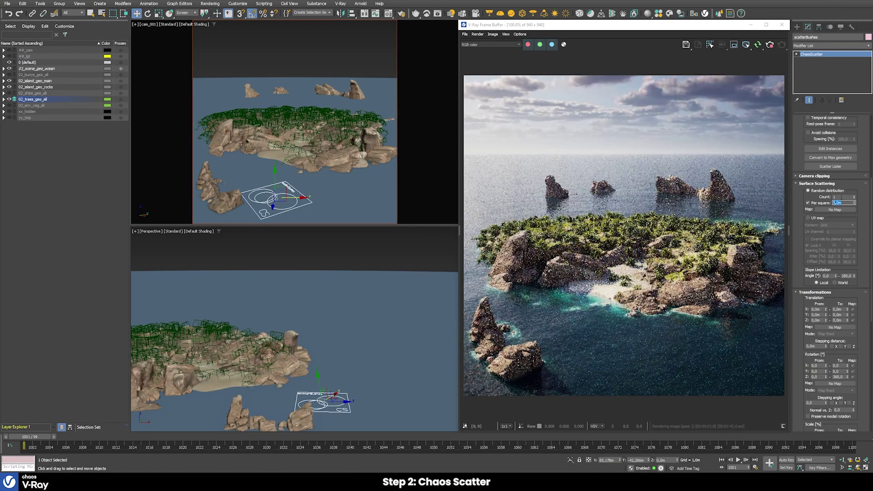
{"action": "double_click", "coordinate": [839, 197]}
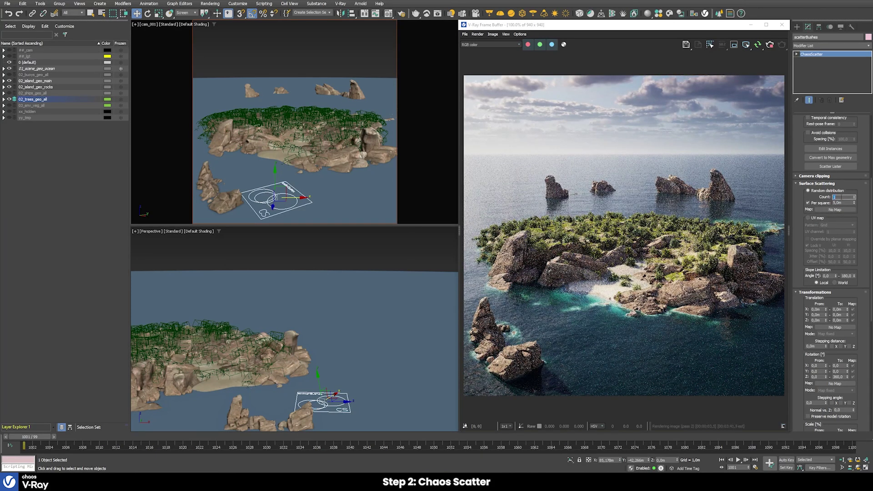
{"action": "type", "text": "10"}
{"action": "key", "text": "Return"}
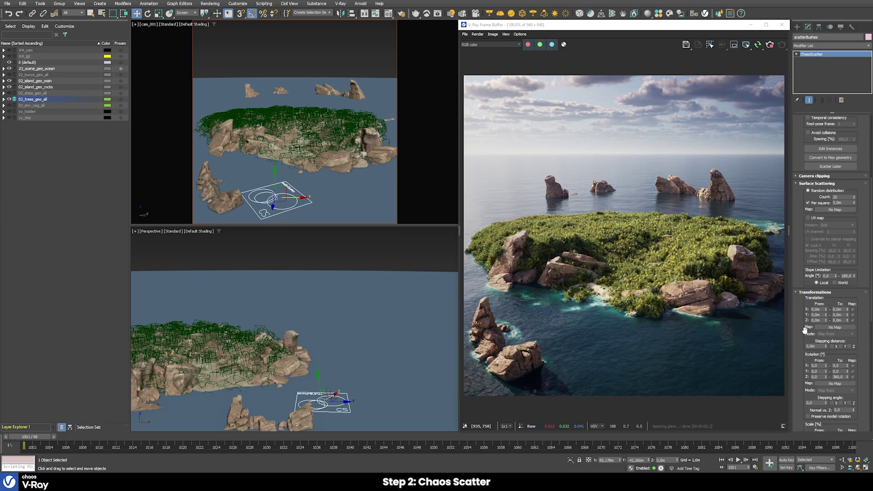
- Unhide the xx_hidden layer and add the beach spline as a bush spline exclude
{"action": "scroll", "coordinate": [800, 364], "scroll_direction": "down", "scroll_amount": 10}
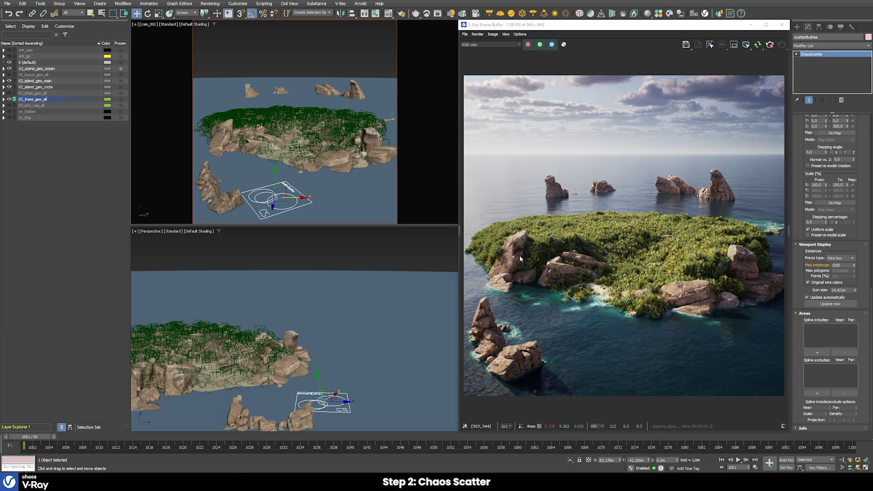
{"action": "left_click", "coordinate": [9, 111]}
{"action": "mouse_move", "coordinate": [304, 311]}
{"action": "middle_mouse_down", "text": "alt"}
{"action": "mouse_move", "coordinate": [287, 326]}
{"action": "mouse_move", "coordinate": [336, 298]}
{"action": "mouse_move", "coordinate": [314, 314]}
{"action": "middle_mouse_up", "text": "alt"}
{"action": "scroll", "coordinate": [318, 309], "scroll_direction": "up", "scroll_amount": 3}
{"action": "scroll", "coordinate": [336, 298], "scroll_direction": "down", "scroll_amount": 3}
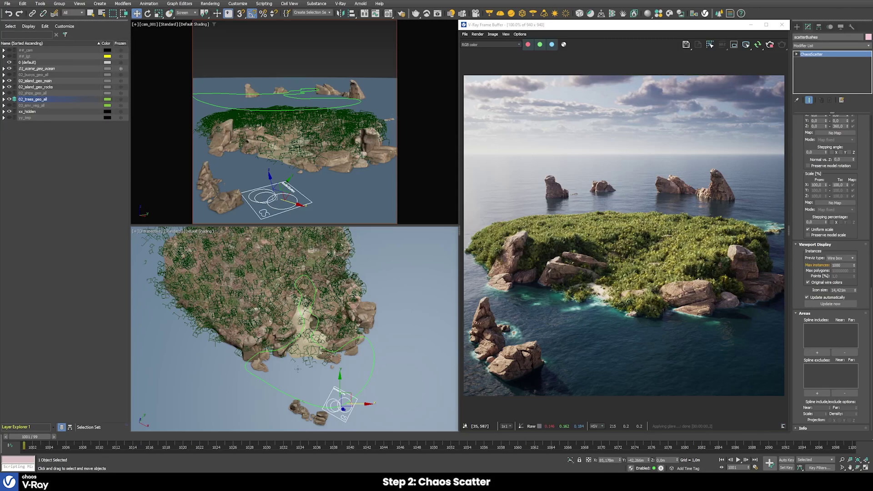
{"action": "left_click", "coordinate": [816, 394]}
{"action": "left_click", "coordinate": [304, 98]}
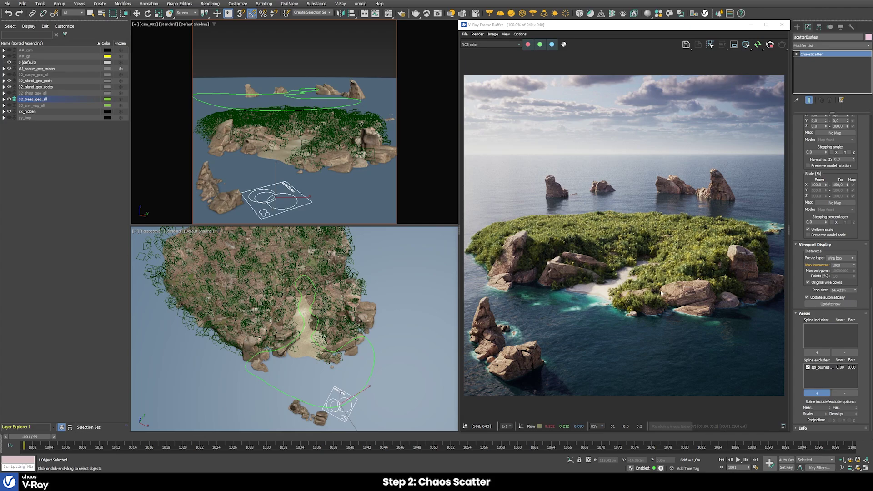
- Set the bushes' Scale X From to 50 and Translation Z From to -2,5 m
{"action": "key", "text": "w"}
{"action": "scroll", "coordinate": [819, 327], "scroll_direction": "up", "scroll_amount": 5}
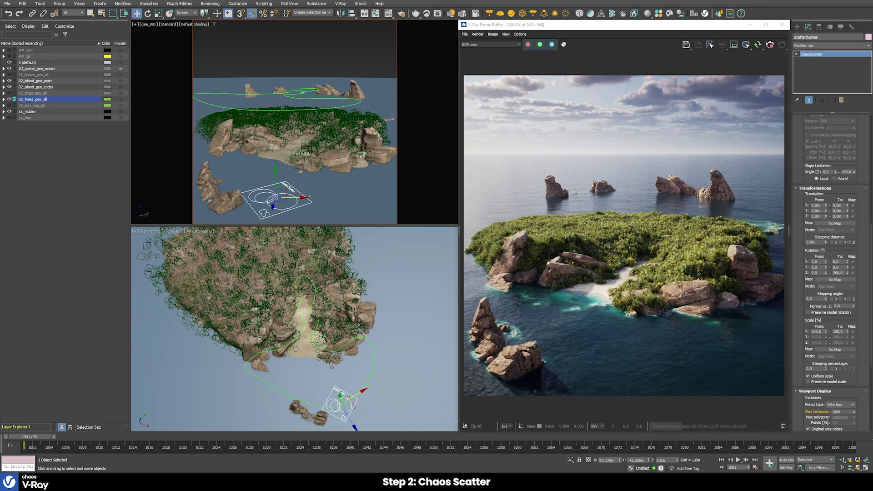
{"action": "left_click", "coordinate": [816, 331]}
{"action": "type", "text": "50"}
{"action": "key", "text": "Return"}
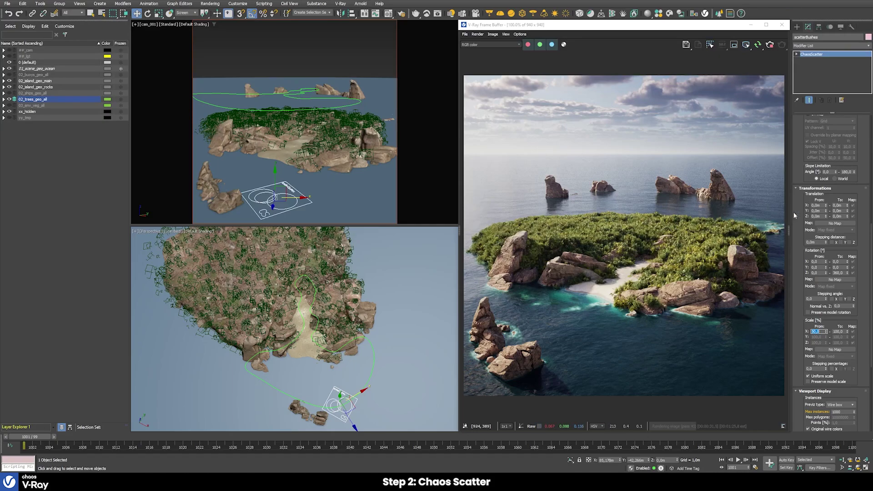
{"action": "left_click", "coordinate": [815, 216]}
{"action": "type", "text": "-2,5"}
{"action": "key", "text": "Return"}
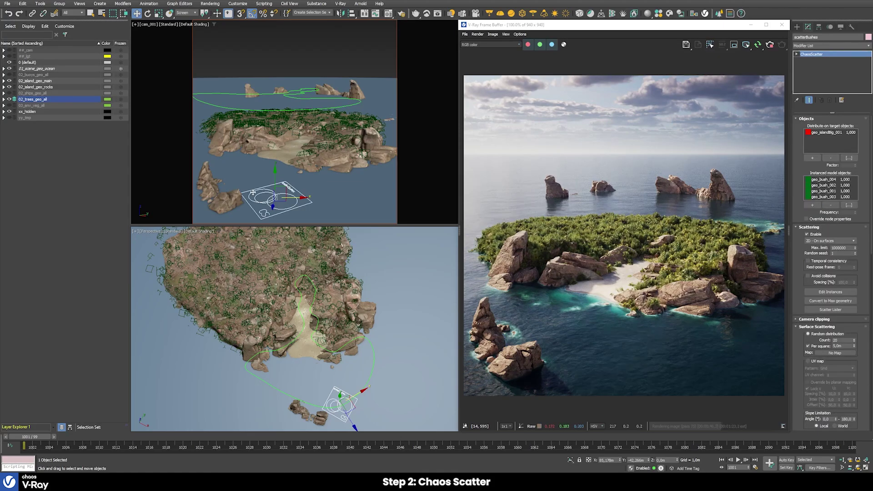
- Hide the bush scatter and create a new Chaos Scatter distributing onto geo_islandBig_001
{"action": "right_click", "coordinate": [278, 200]}
{"action": "left_click", "coordinate": [293, 175]}
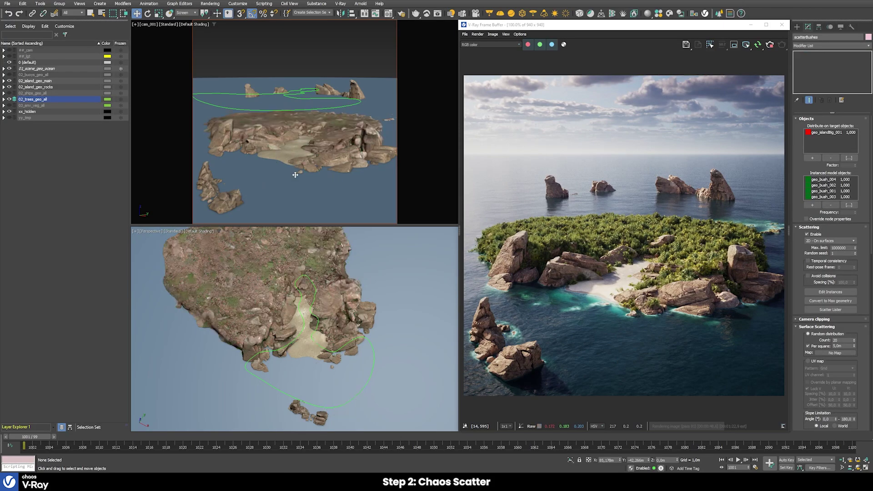
{"action": "left_click", "coordinate": [718, 13]}
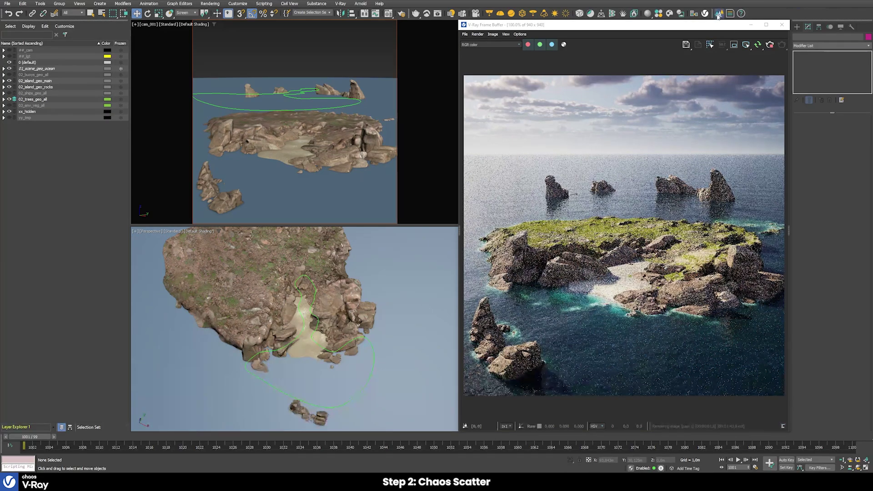
{"action": "left_click_drag", "start_coordinate": [338, 197], "coordinate": [370, 202]}
{"action": "left_click", "coordinate": [808, 27]}
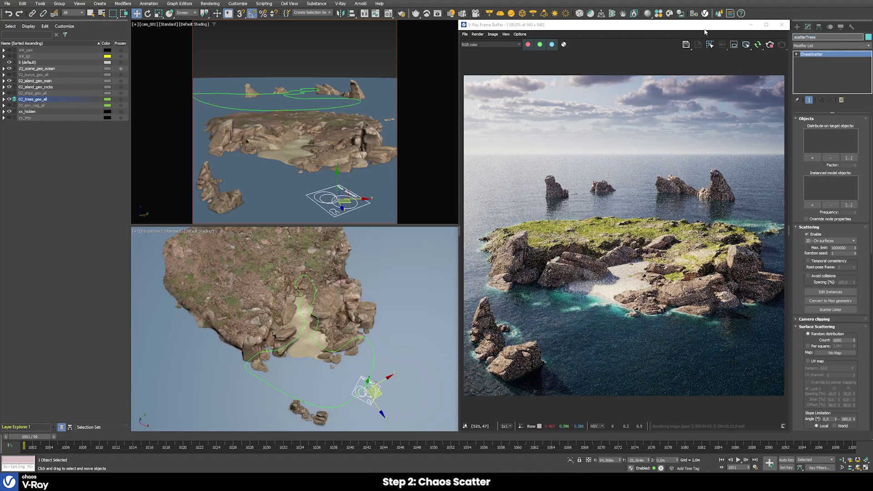
{"action": "left_click", "coordinate": [812, 158]}
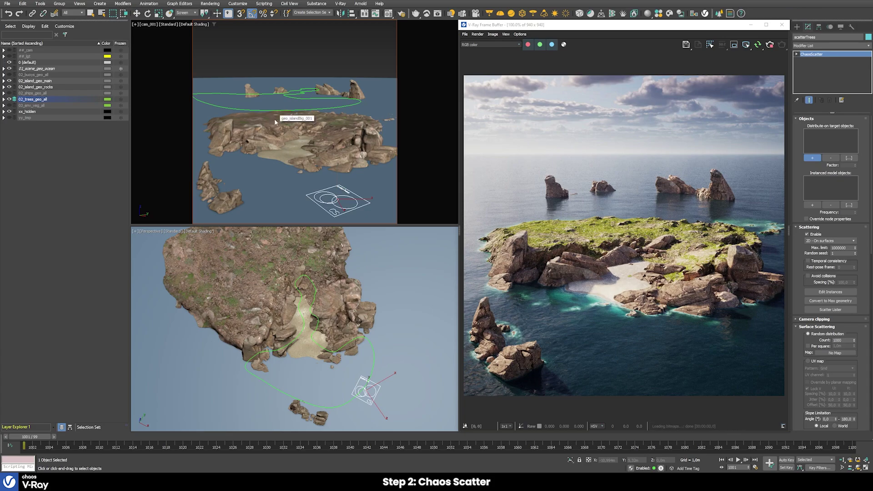
{"action": "left_click", "coordinate": [276, 120]}
- Add palms geo_palm_001–004 as instanced models, then hide the 03_env_veg_all layer
{"action": "left_click", "coordinate": [9, 105]}
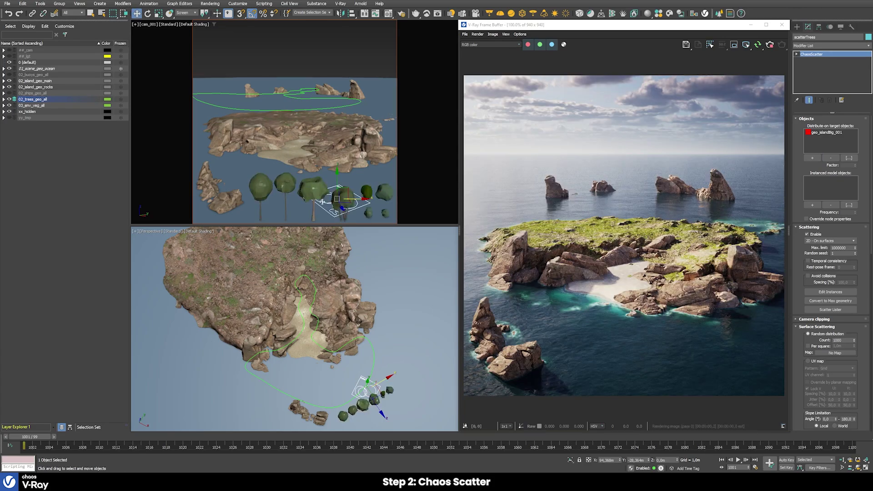
{"action": "left_click", "coordinate": [812, 205]}
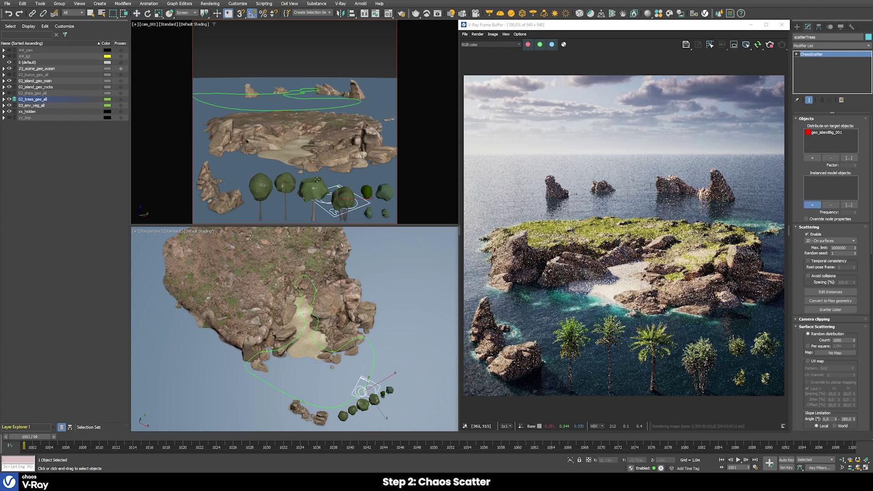
{"action": "left_click", "coordinate": [291, 184]}
{"action": "left_click", "coordinate": [261, 185]}
{"action": "left_click", "coordinate": [313, 189]}
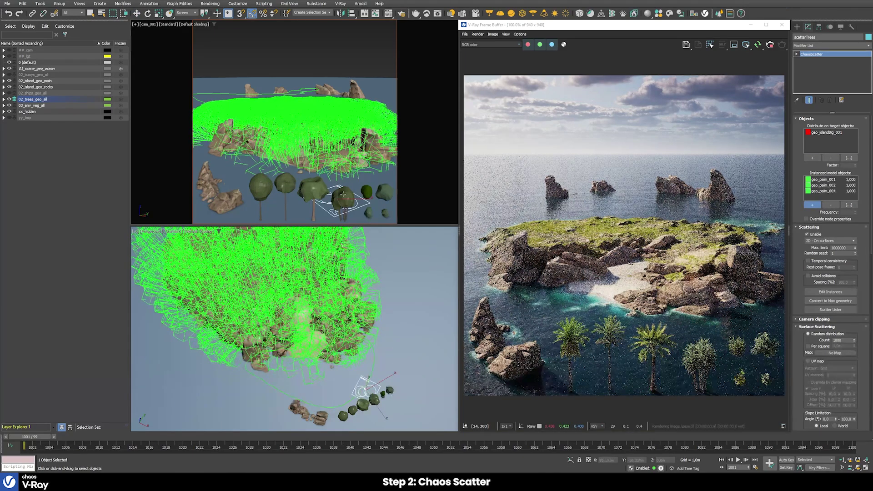
{"action": "left_click", "coordinate": [347, 192]}
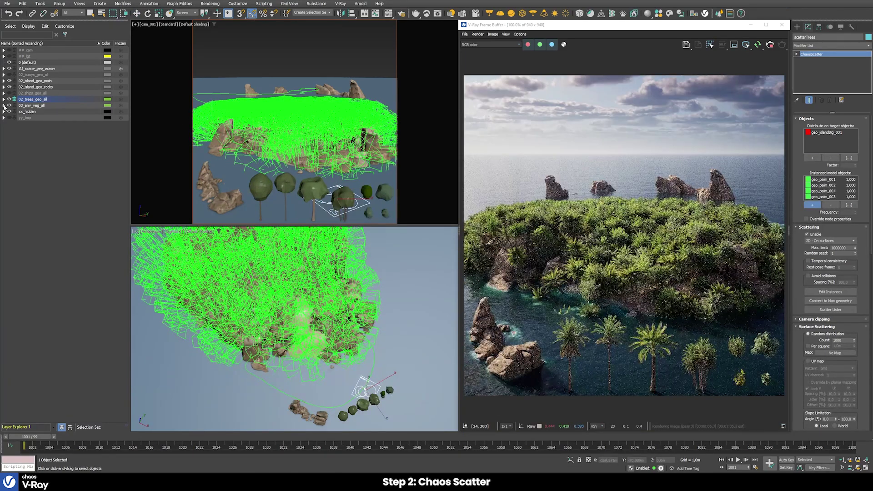
{"action": "left_click", "coordinate": [9, 105]}
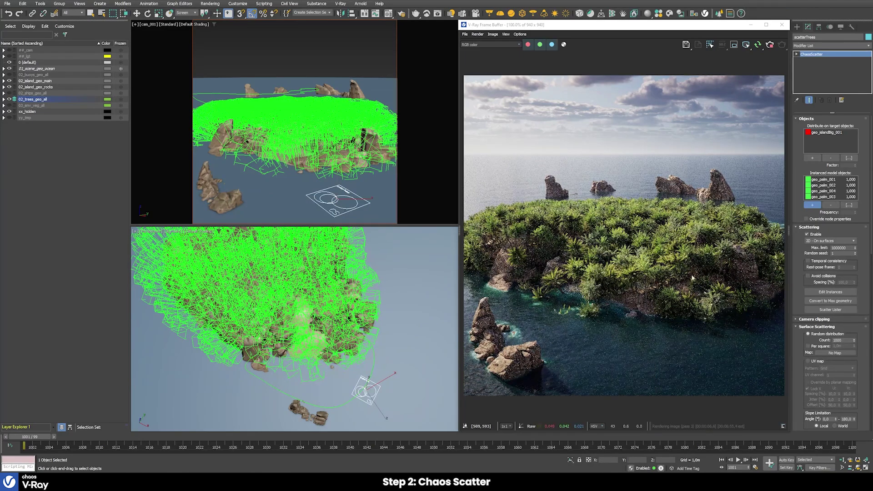
- Set the palm scatter Count to 1 with Per square spacing of 7 m
{"action": "key", "text": "w"}
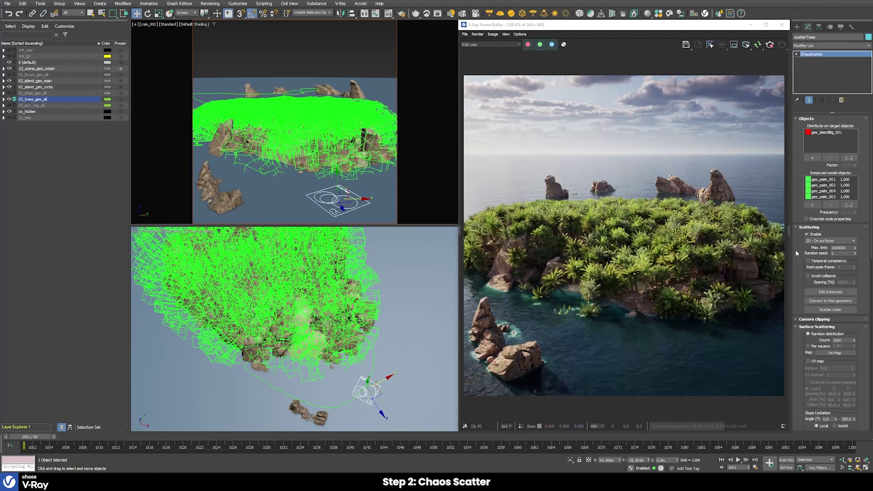
{"action": "left_click_drag", "start_coordinate": [797, 230], "coordinate": [785, 102]}
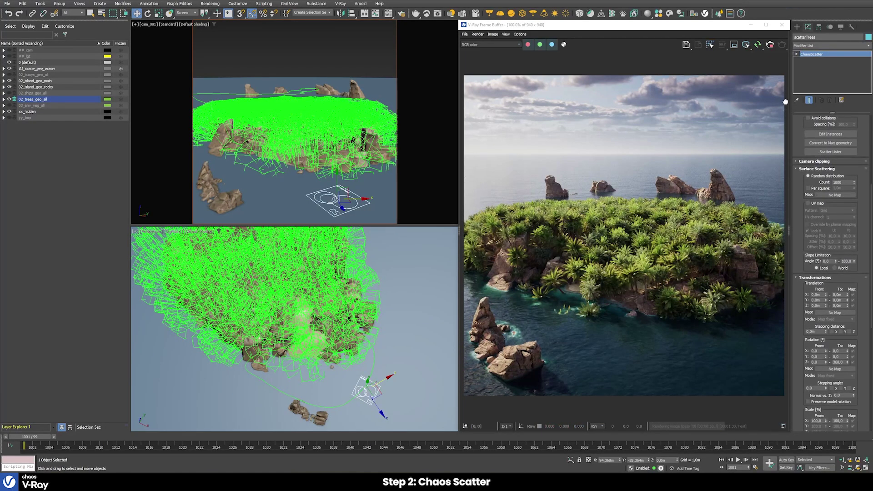
{"action": "double_click", "coordinate": [837, 182]}
{"action": "type", "text": "1"}
{"action": "key", "text": "Return"}
{"action": "double_click", "coordinate": [844, 188]}
{"action": "type", "text": "7"}
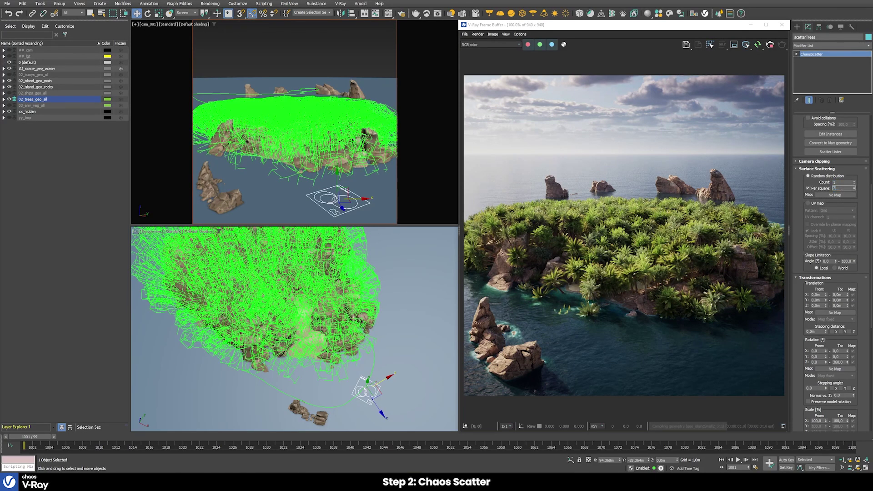
{"action": "key", "text": "Return"}
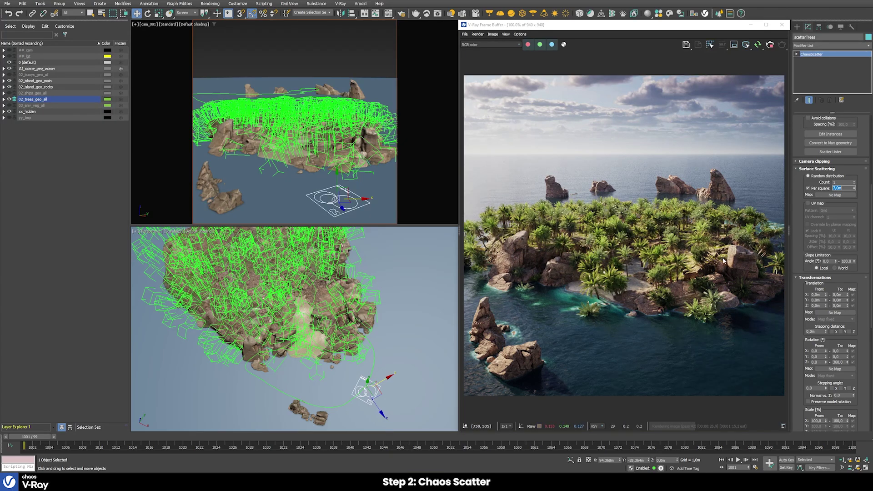
- Set the palm scatter's upper Slope Limitation angle to 35 degrees
{"action": "left_click", "coordinate": [846, 261]}
{"action": "type", "text": "35"}
{"action": "key", "text": "Return"}
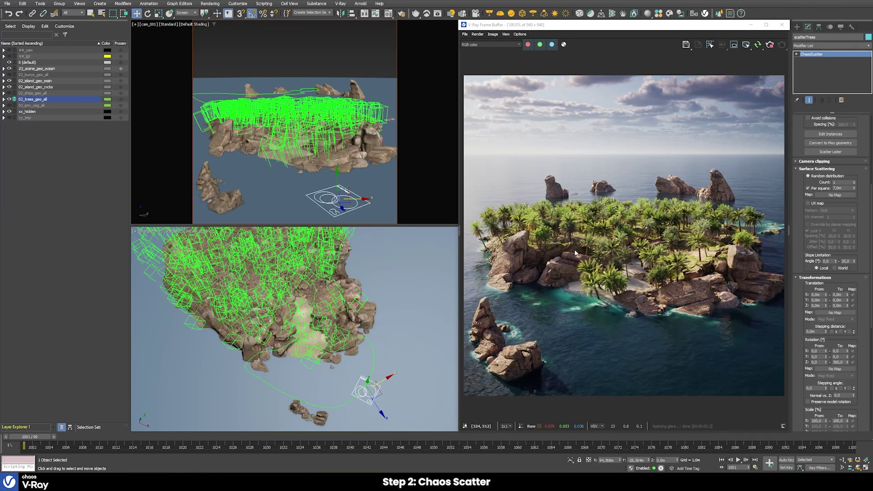
{"action": "scroll", "coordinate": [858, 412], "scroll_direction": "down", "scroll_amount": 5}
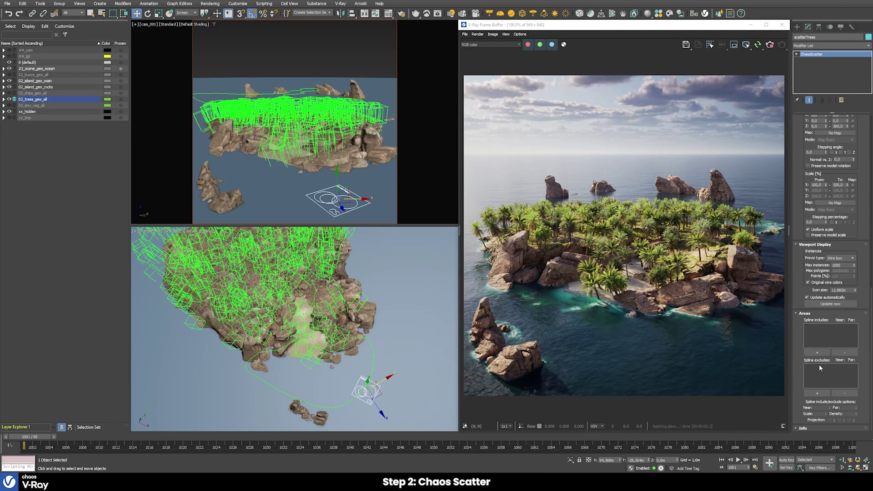
- Unhide spl_treesExclude in xx_hidden and add it as the palm scatter's spline exclude
{"action": "left_click", "coordinate": [3, 111]}
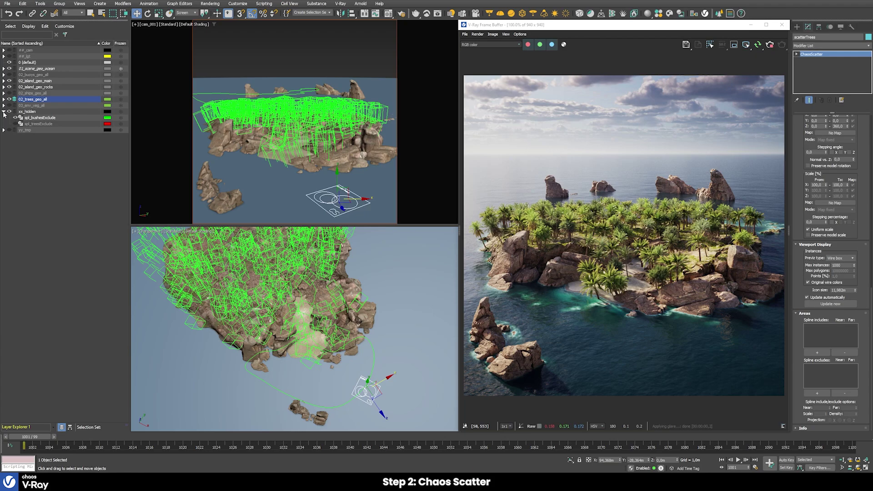
{"action": "left_click", "coordinate": [16, 123]}
{"action": "left_click", "coordinate": [36, 123]}
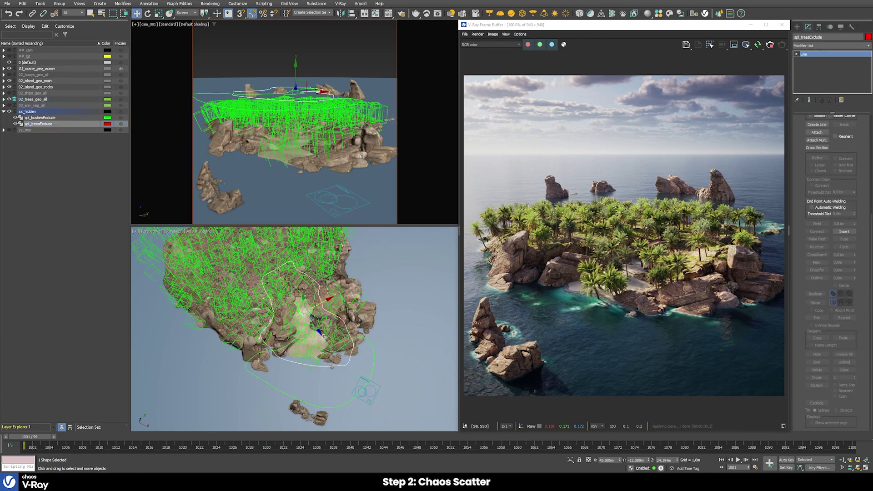
{"action": "left_click", "coordinate": [8, 14]}
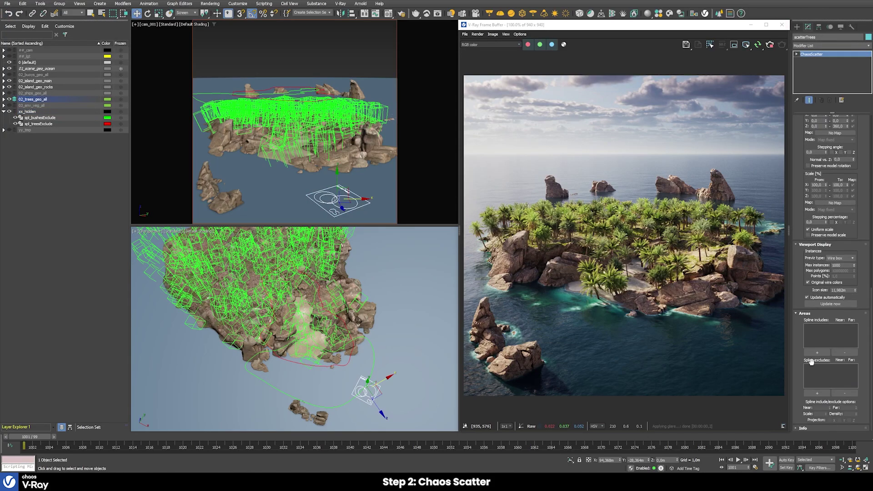
{"action": "left_click", "coordinate": [814, 394]}
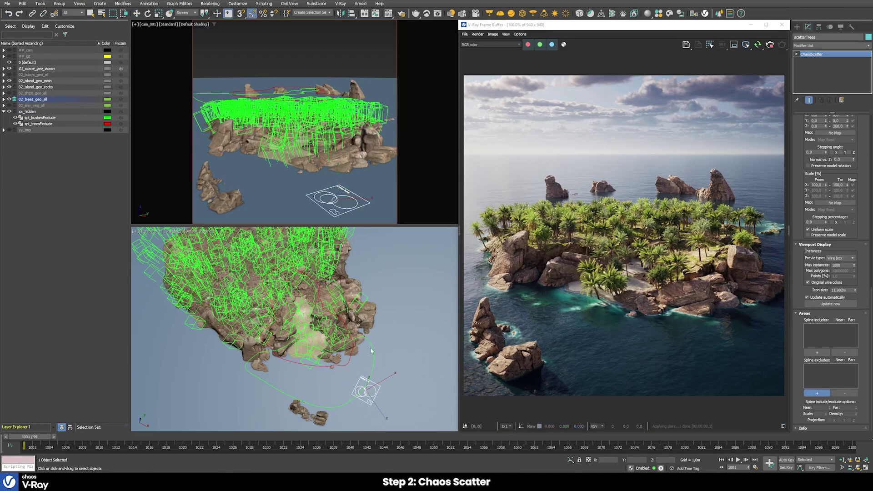
{"action": "left_click", "coordinate": [347, 362]}
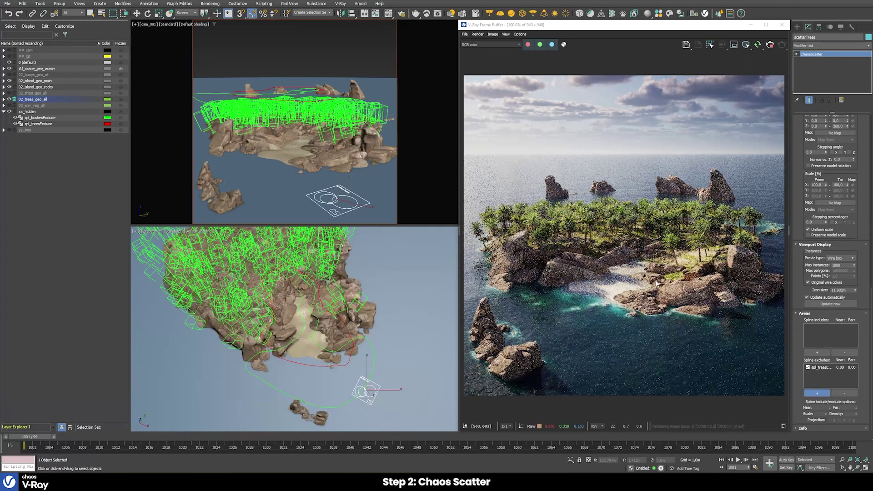
{"action": "scroll", "coordinate": [804, 196], "scroll_direction": "up", "scroll_amount": 5}
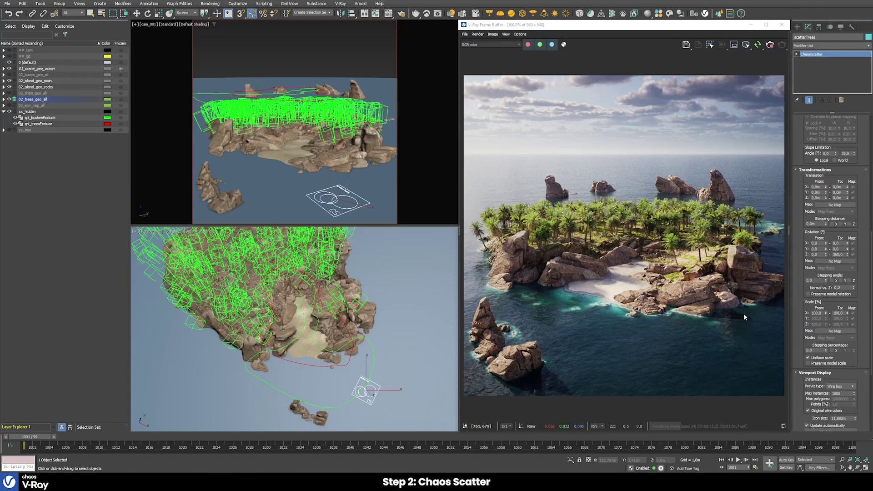
- Set the palm Scale range from 50 to 150 percent
{"action": "double_click", "coordinate": [816, 313]}
{"action": "type", "text": "50"}
{"action": "key", "text": "Tab"}
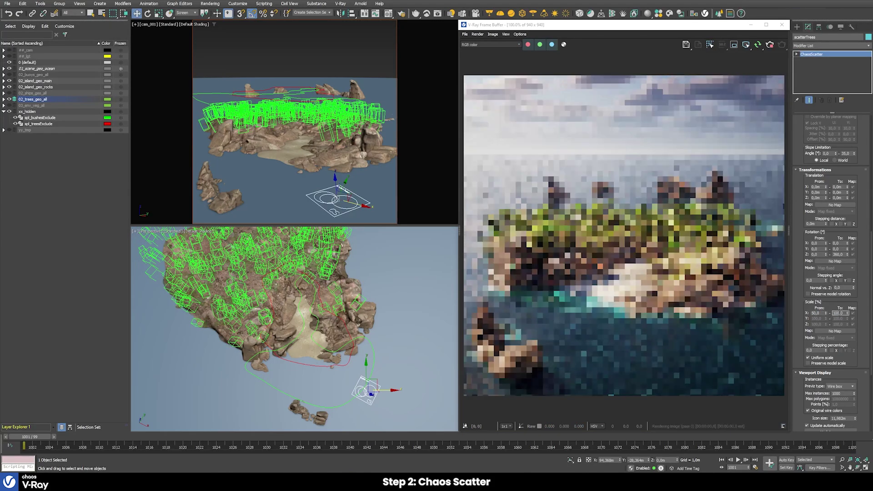
{"action": "type", "text": "150"}
{"action": "key", "text": "Return"}
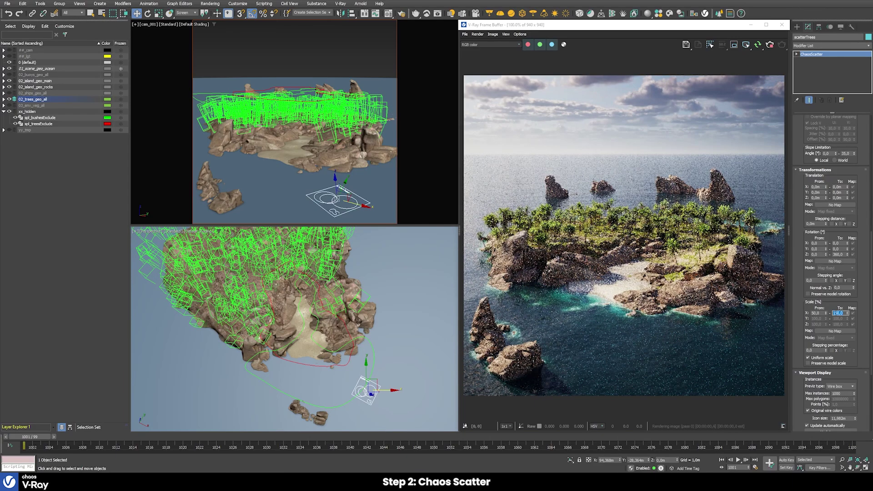
- Set the palms' Translation Z From to -5 m, replacing an initial -10
{"action": "left_click", "coordinate": [816, 197]}
{"action": "type", "text": "-10"}
{"action": "key", "text": "Return"}
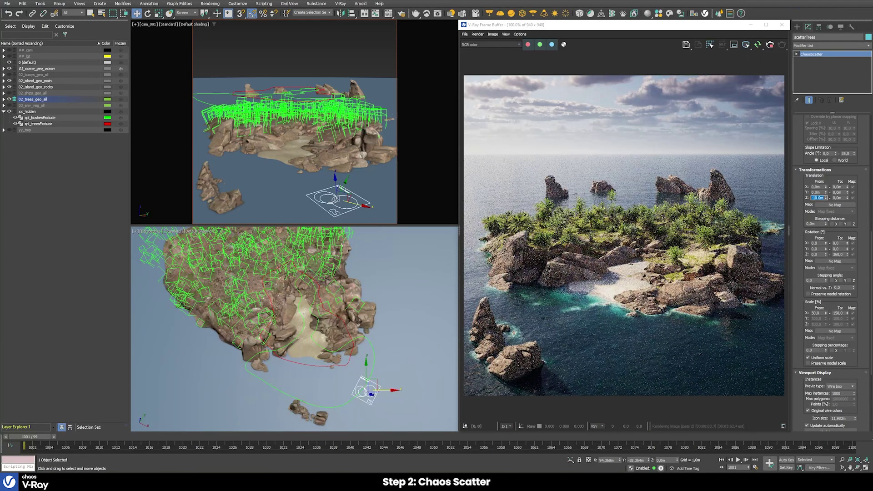
{"action": "key", "text": "BackSpace"}
{"action": "type", "text": "-5"}
{"action": "key", "text": "Return"}
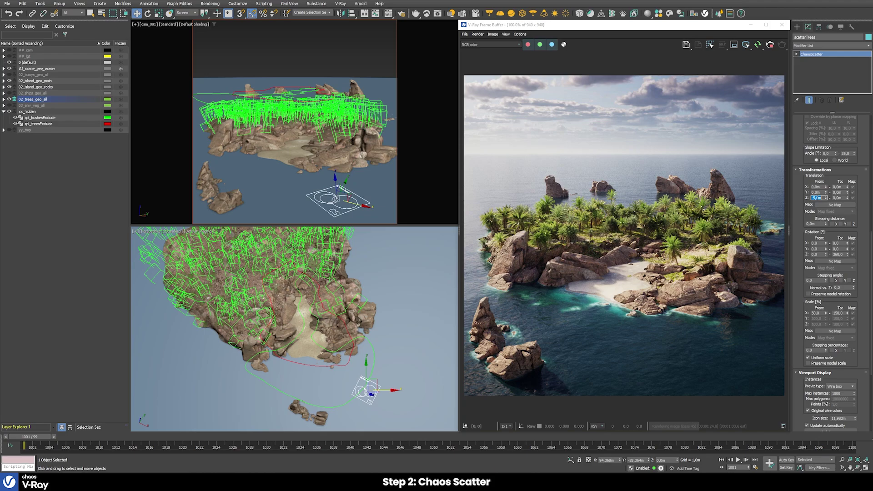
- Expand 02_trees_geo_all in the Layer Explorer and unhide the scatterBushes scatter
{"action": "left_click", "coordinate": [4, 99]}
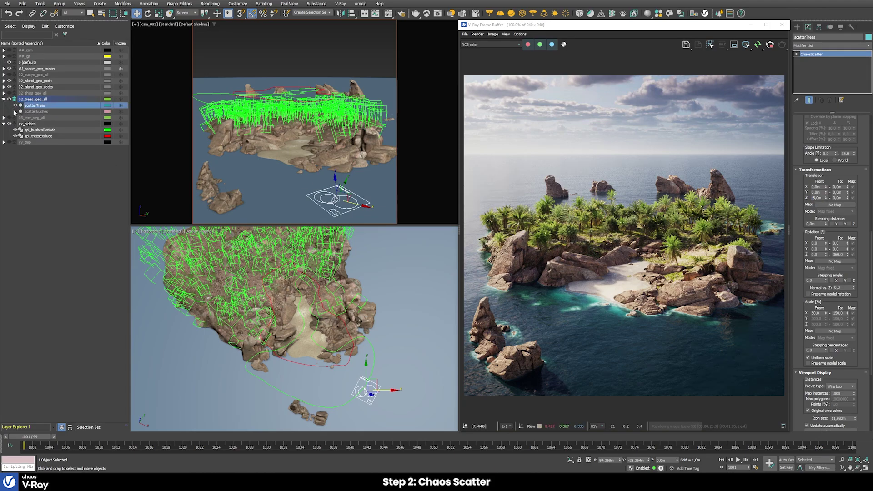
{"action": "left_click", "coordinate": [15, 112]}
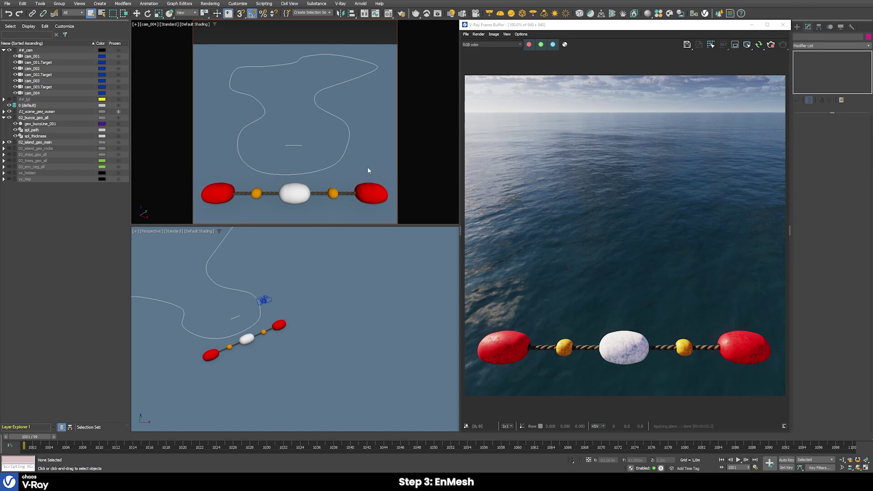
- Add a Sweep modifier to spl_path that uses spl_thickness as its custom section
{"action": "left_click", "coordinate": [351, 60]}
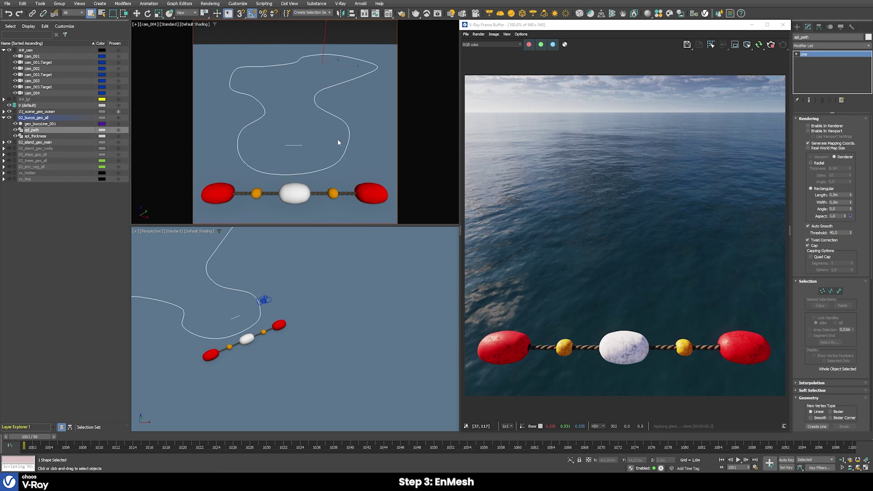
{"action": "left_click", "coordinate": [806, 47]}
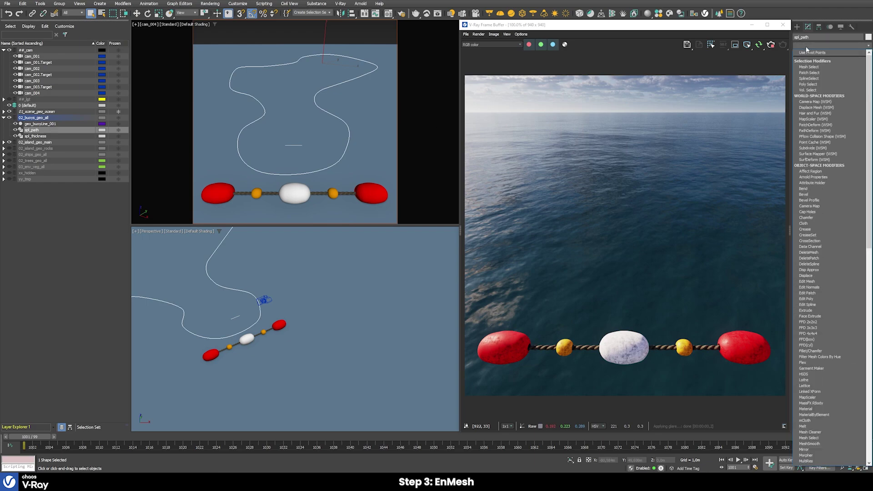
{"action": "scroll", "coordinate": [826, 261], "scroll_direction": "down", "scroll_amount": 10}
{"action": "left_click", "coordinate": [805, 296]}
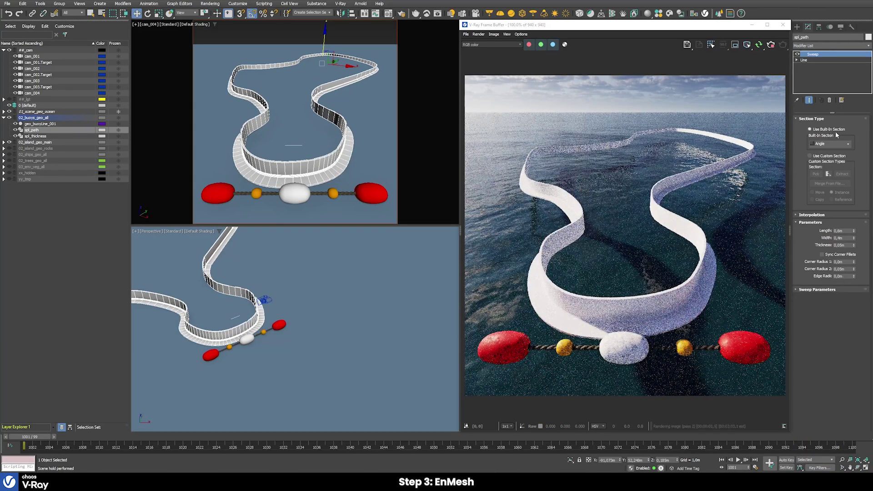
{"action": "left_click", "coordinate": [820, 157]}
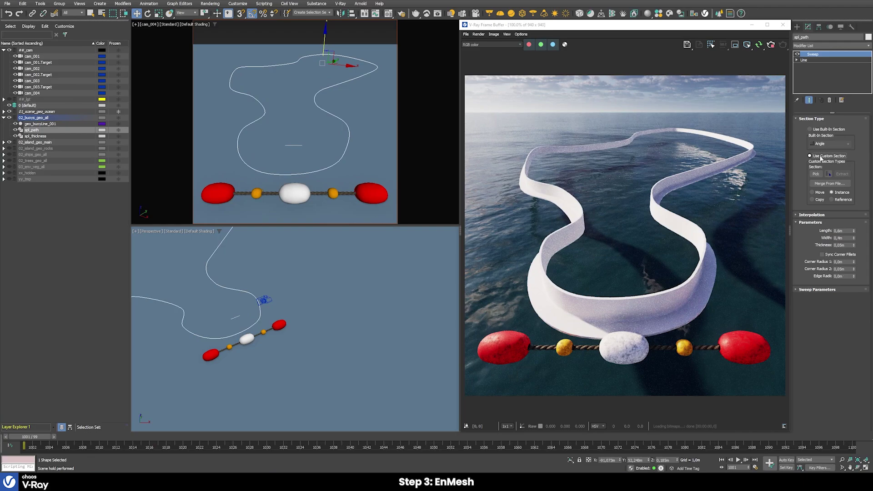
{"action": "left_click", "coordinate": [816, 174]}
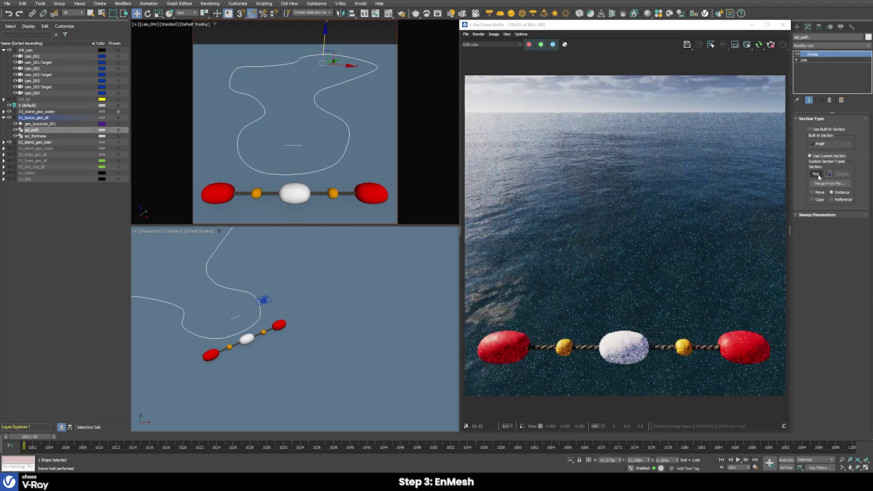
{"action": "left_click", "coordinate": [290, 145]}
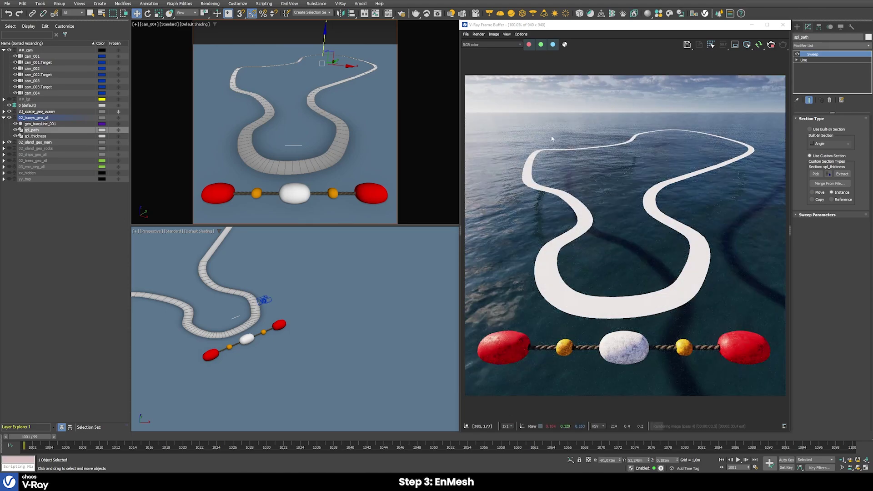
- Add a VRayEnmeshMod above the Sweep with geo_buoyLine_001 as its enmesh object
{"action": "left_click", "coordinate": [807, 217]}
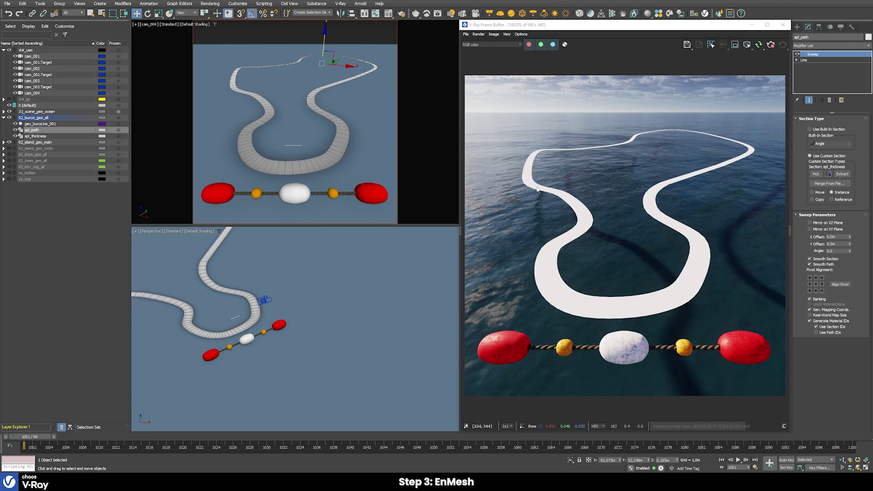
{"action": "left_click", "coordinate": [805, 45]}
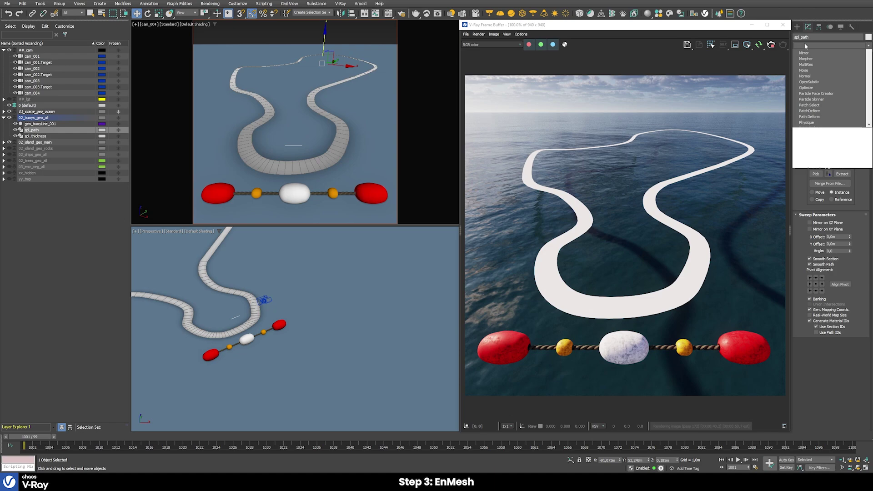
{"action": "type", "text": "vr"}
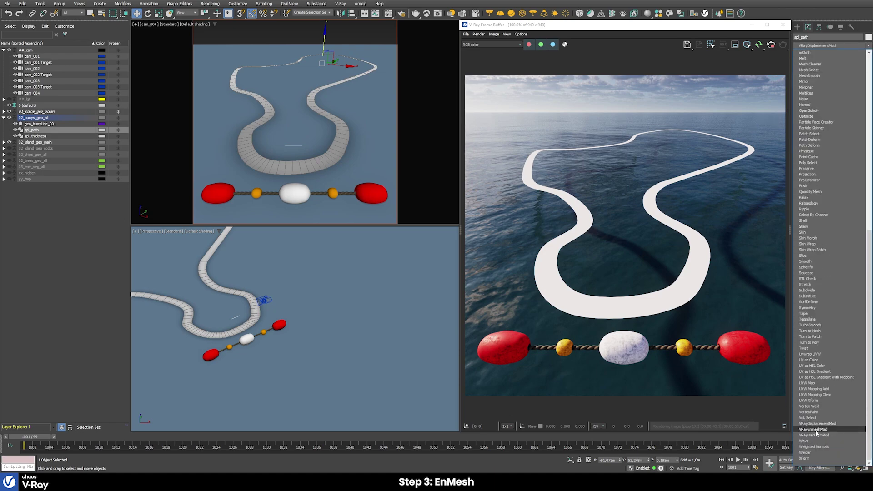
{"action": "left_click", "coordinate": [815, 429]}
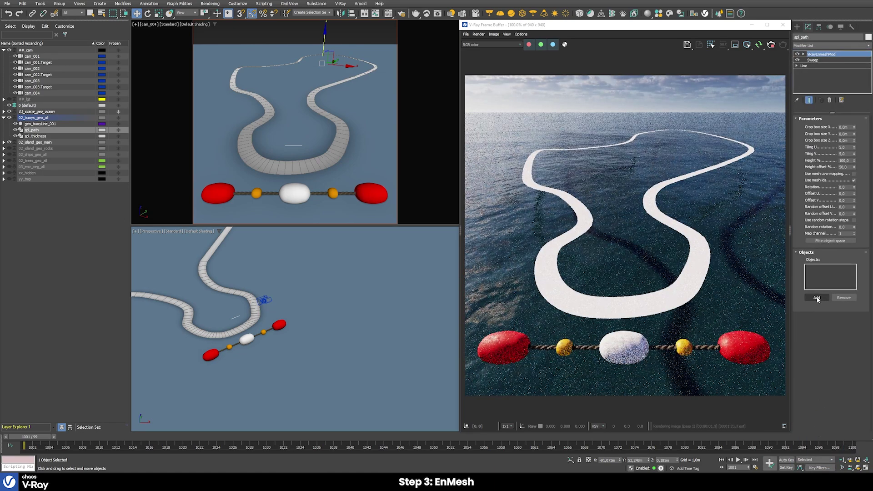
{"action": "left_click", "coordinate": [816, 298]}
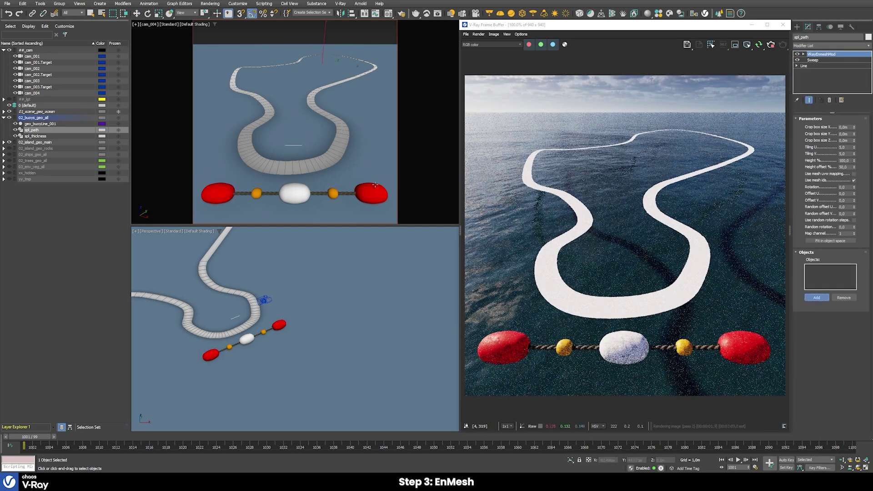
{"action": "left_click", "coordinate": [293, 197]}
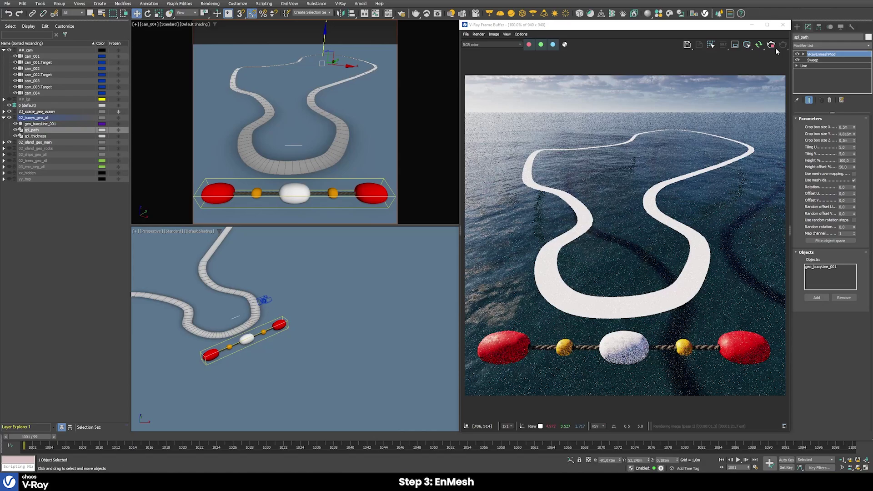
{"action": "left_click", "coordinate": [759, 45]}
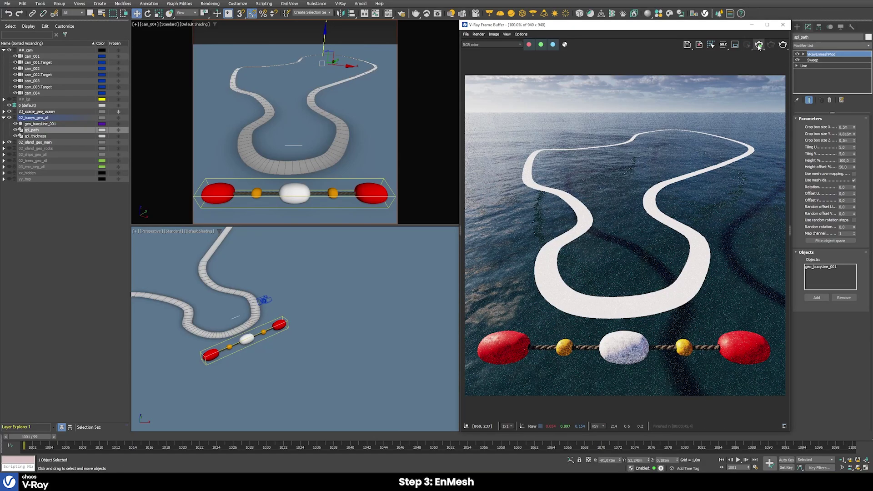
- Set the VRayEnmeshMod Tiling U to 1 and Tiling V to 20
{"action": "left_click", "coordinate": [759, 45]}
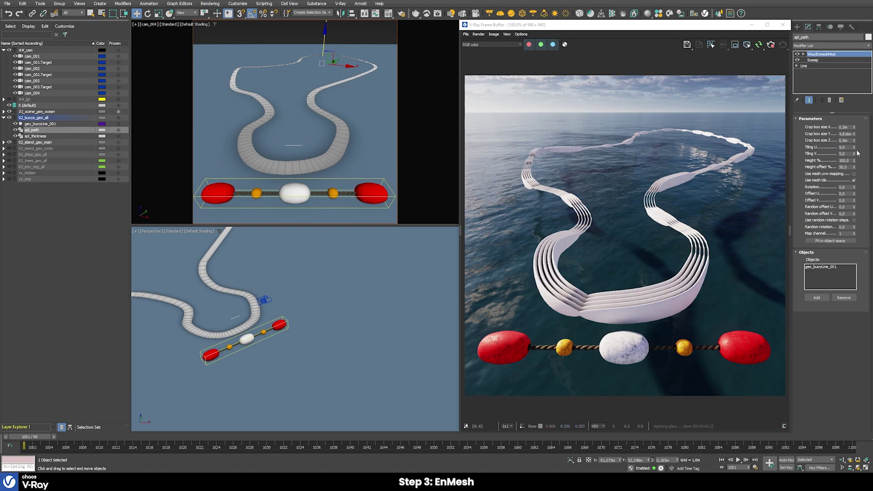
{"action": "left_click", "coordinate": [847, 146]}
{"action": "type", "text": "1"}
{"action": "key", "text": "Return"}
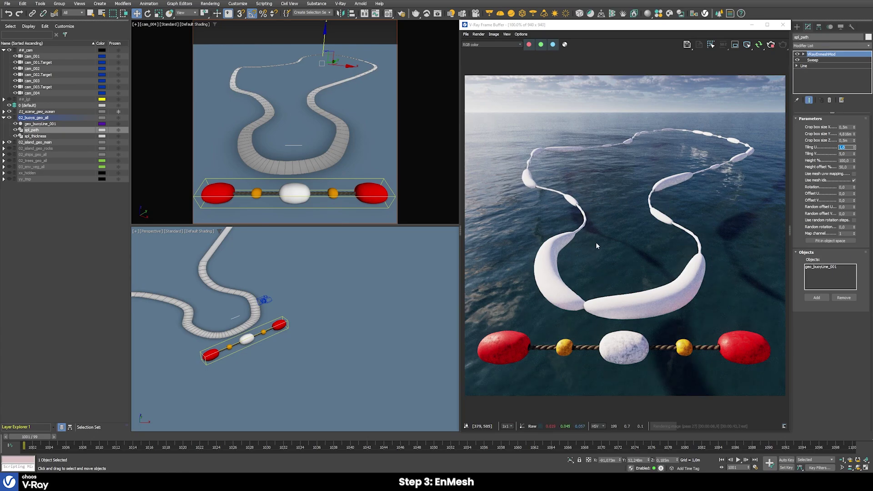
{"action": "double_click", "coordinate": [845, 153]}
{"action": "type", "text": "20"}
{"action": "key", "text": "Return"}
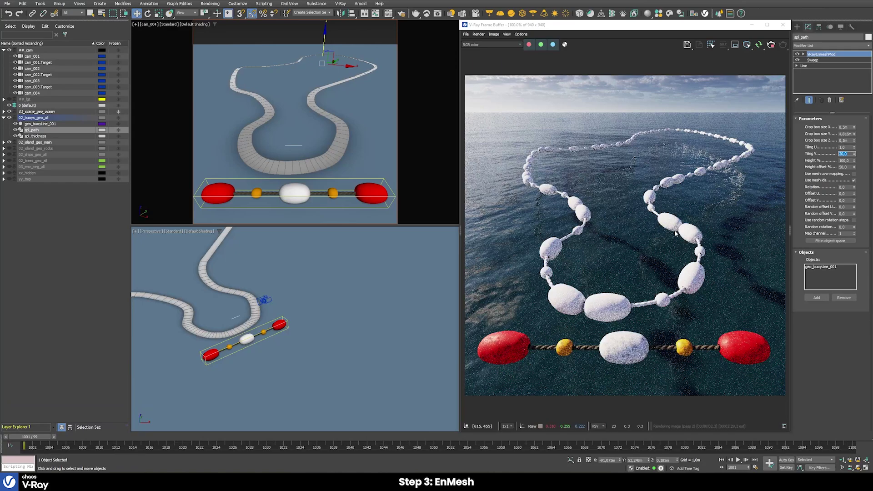
{"action": "key", "text": "m"}
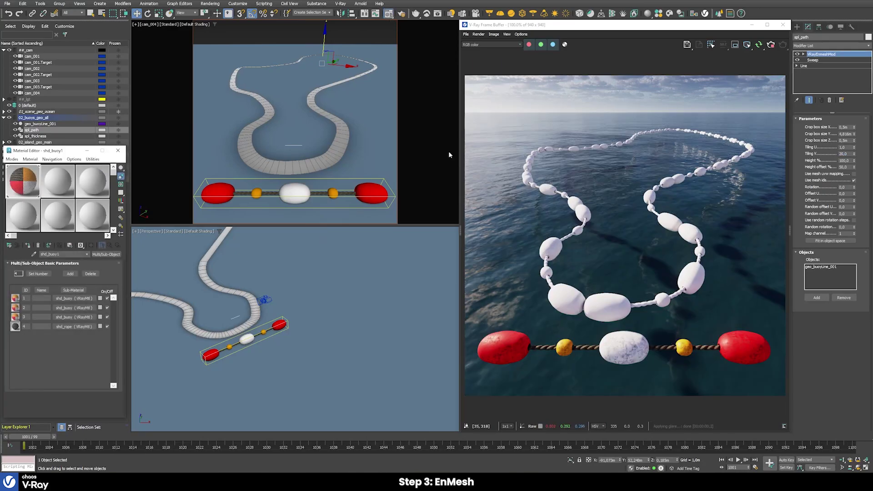
- Assign the shd_buoy1 material to the enmeshed path and close the Material Editor
{"action": "left_click", "coordinate": [27, 246]}
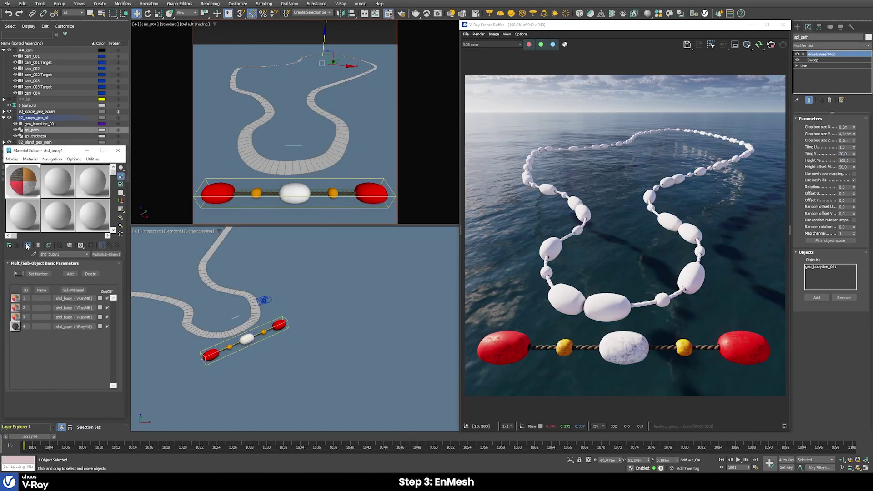
{"action": "left_click", "coordinate": [118, 151]}
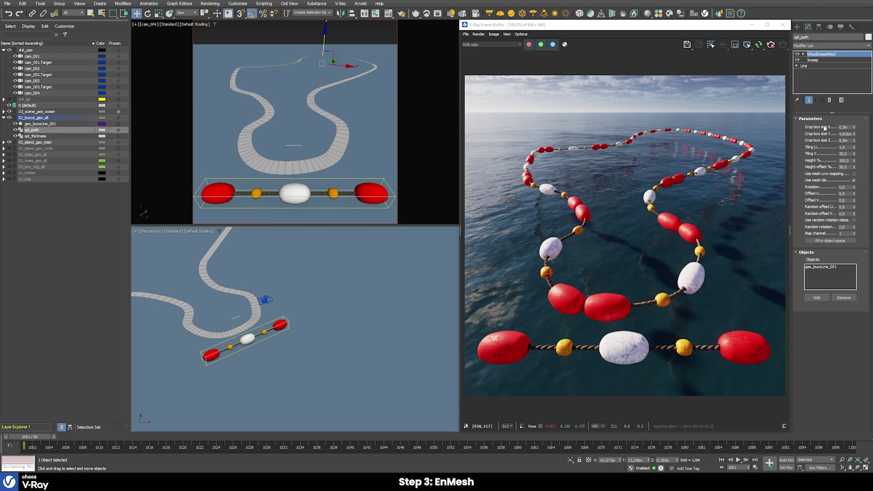
- Zoom onto the buoy line and set the enmesh crop box size Y to 4,0m
{"action": "left_click", "coordinate": [842, 460]}
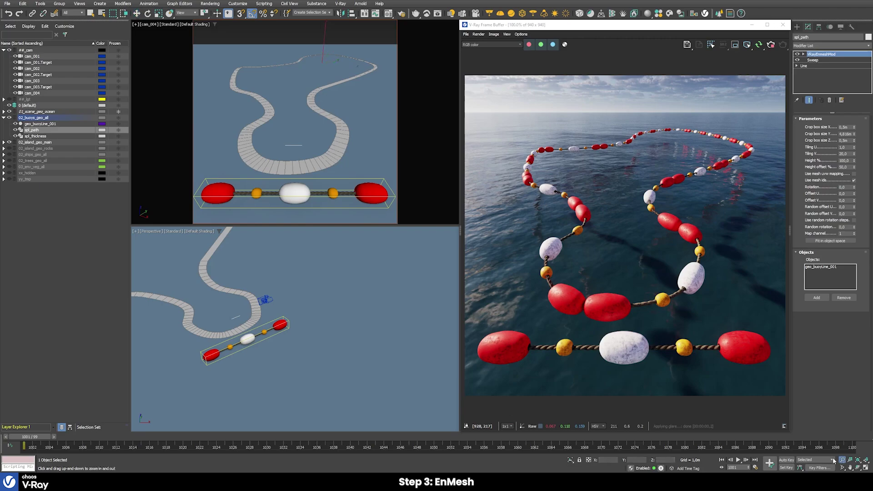
{"action": "left_click_drag", "start_coordinate": [222, 355], "coordinate": [224, 344]}
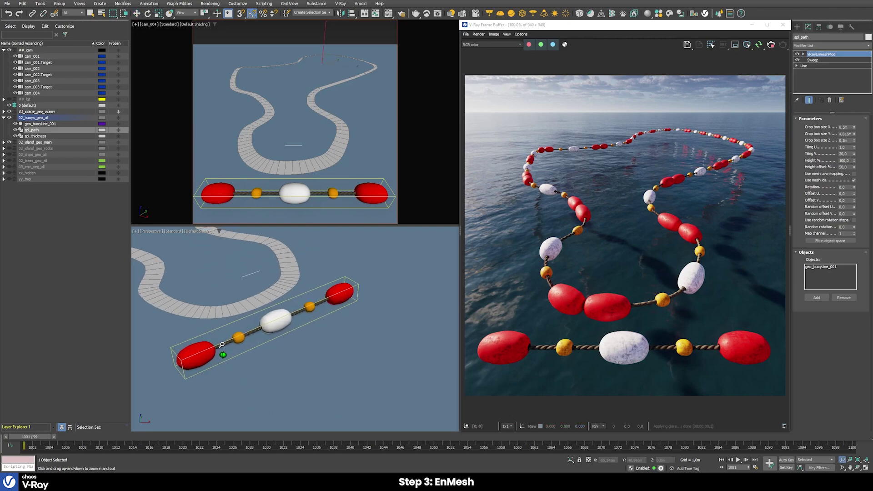
{"action": "middle_click_drag", "start_coordinate": [223, 343], "coordinate": [225, 347]}
{"action": "scroll", "coordinate": [227, 349], "scroll_direction": "up", "scroll_amount": 2}
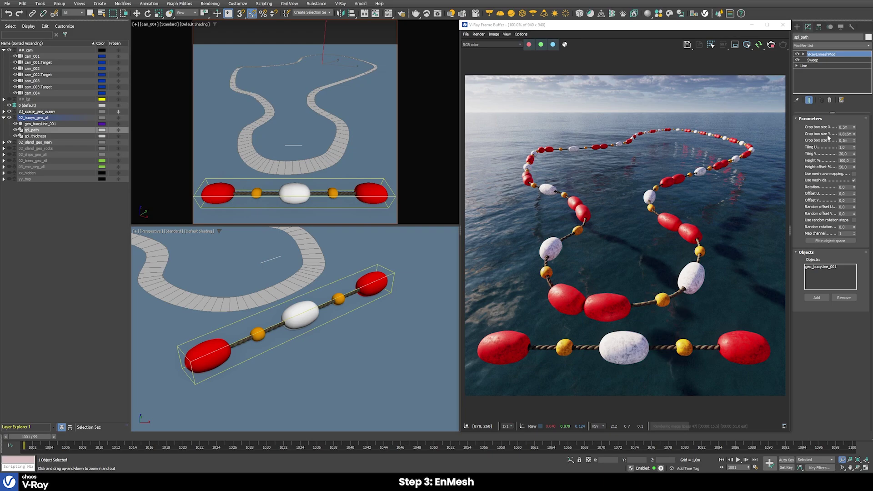
{"action": "left_click_drag", "start_coordinate": [853, 135], "coordinate": [852, 150]}
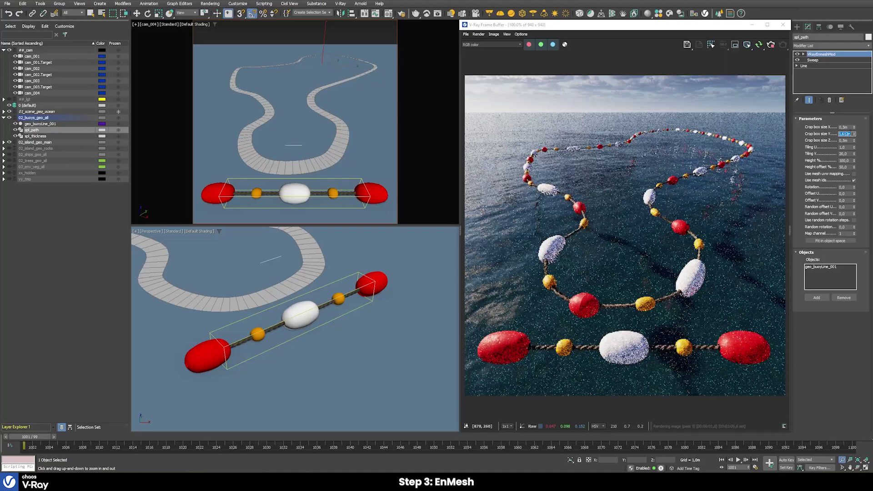
{"action": "type", "text": "4"}
{"action": "key", "text": "Return"}
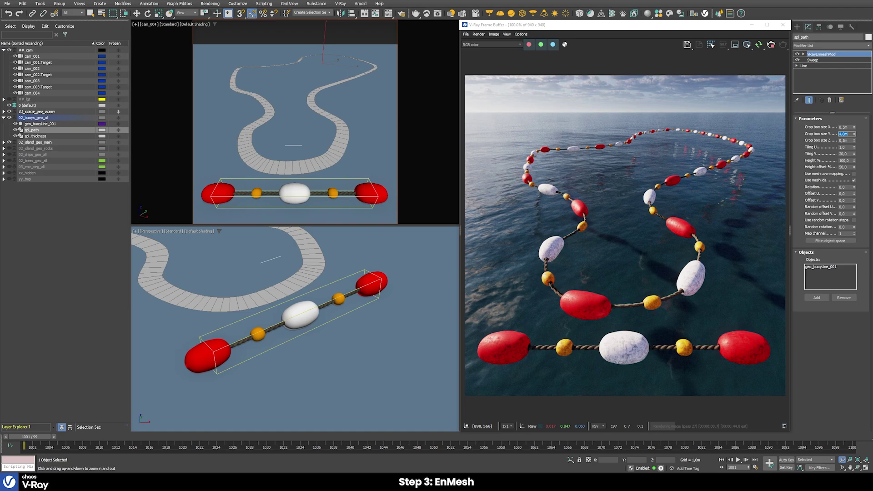
- Raise the VRayEnmeshMod Tiling V to 25
{"action": "left_click", "coordinate": [844, 153]}
{"action": "type", "text": "25"}
{"action": "key", "text": "Return"}
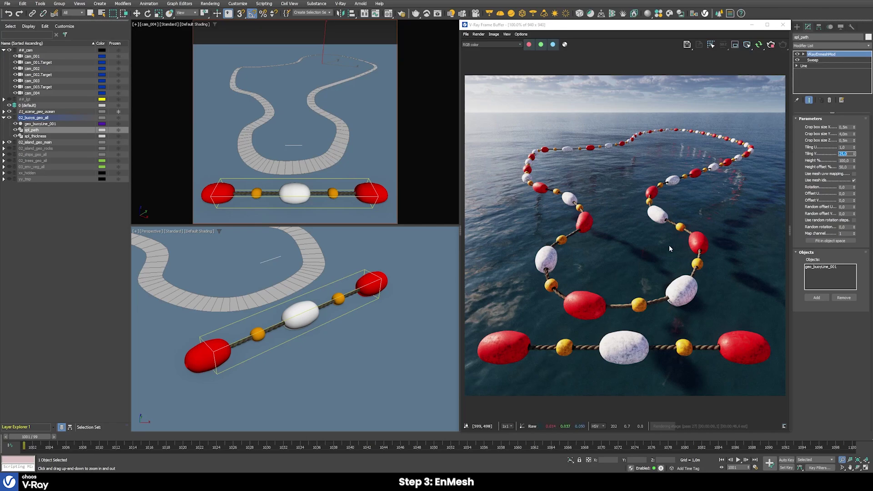
{"action": "key", "text": "w"}
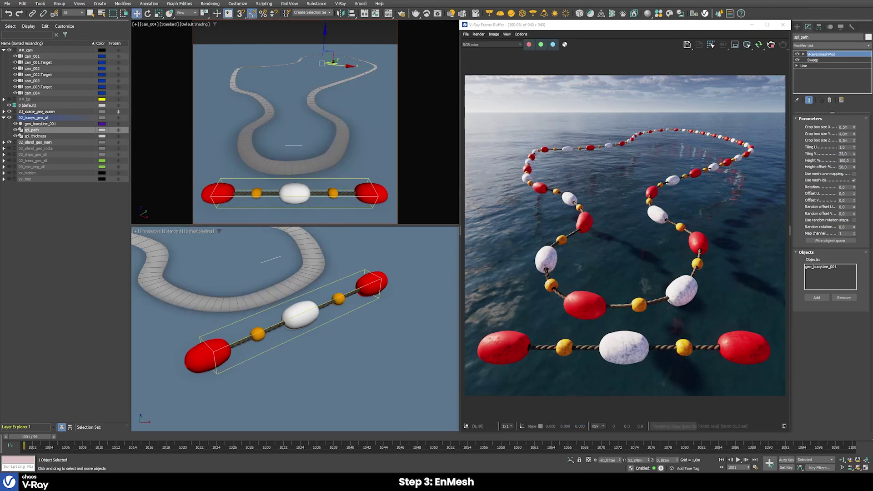
- In Vertex mode on the path's Line, drag several spl_path vertices to reroute the buoy chain
{"action": "left_click", "coordinate": [811, 65]}
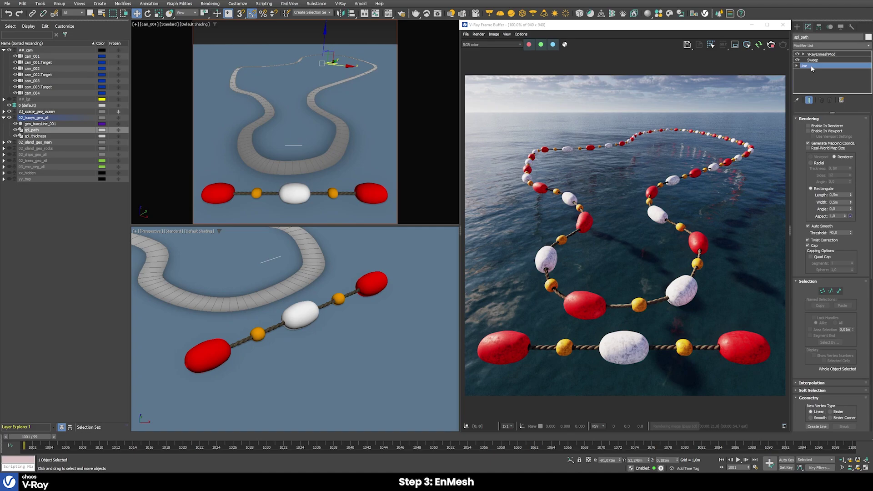
{"action": "left_click", "coordinate": [818, 290]}
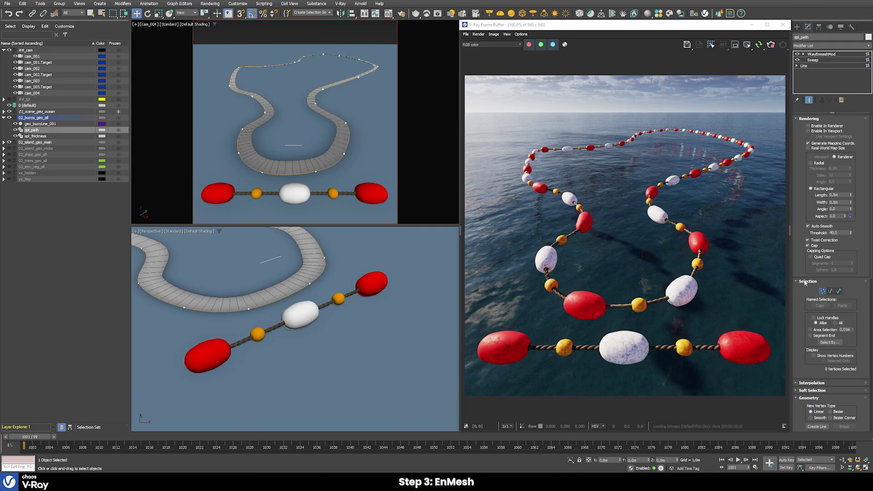
{"action": "left_click", "coordinate": [345, 125]}
{"action": "left_click_drag", "start_coordinate": [346, 125], "coordinate": [321, 97]}
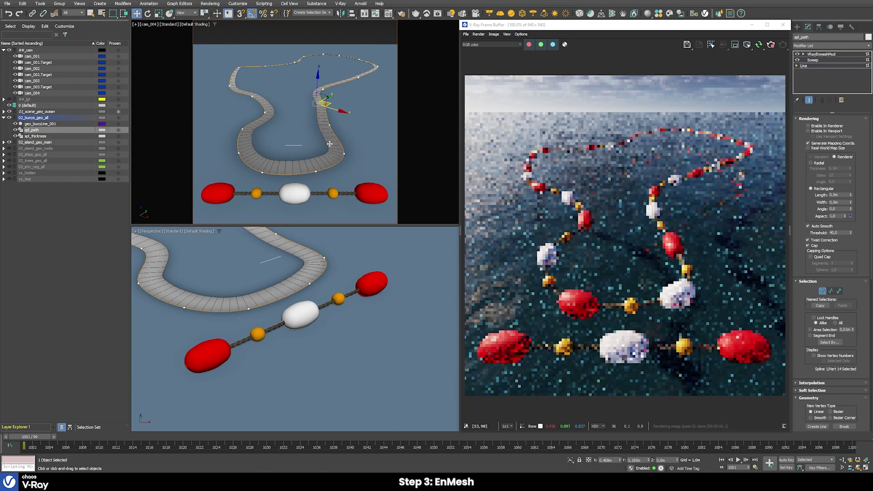
{"action": "left_click_drag", "start_coordinate": [344, 153], "coordinate": [336, 151]}
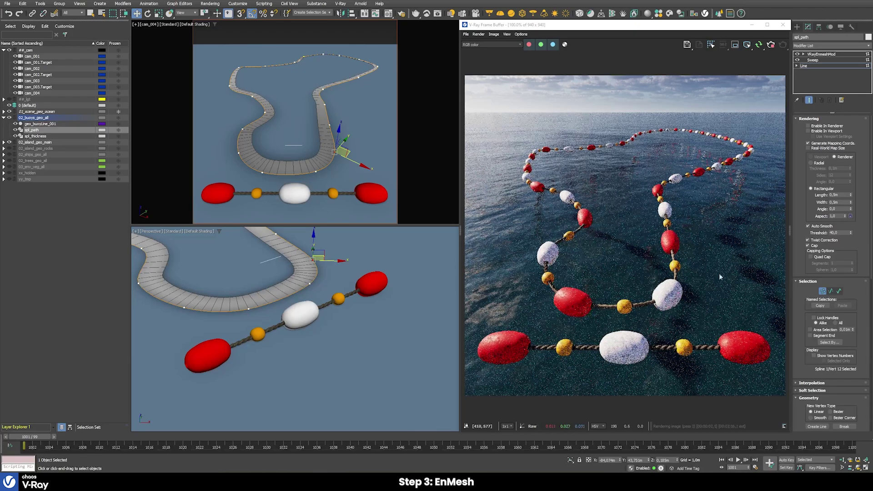
{"action": "left_click", "coordinate": [266, 112]}
{"action": "left_click_drag", "start_coordinate": [277, 118], "coordinate": [235, 84]}
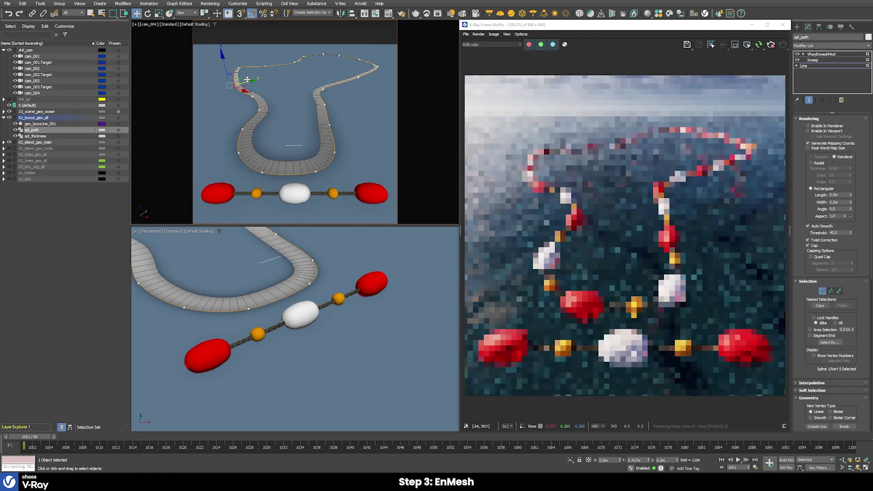
{"action": "left_click", "coordinate": [242, 64]}
{"action": "left_click", "coordinate": [238, 68]}
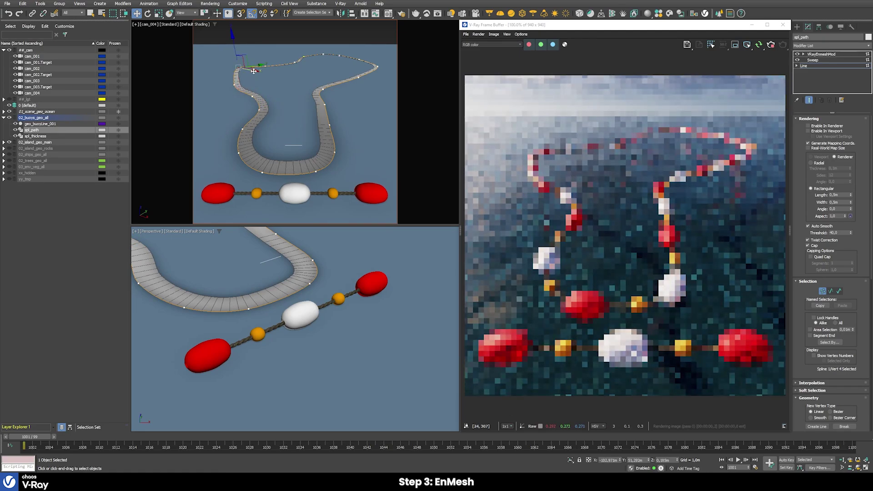
{"action": "left_click_drag", "start_coordinate": [261, 65], "coordinate": [256, 68]}
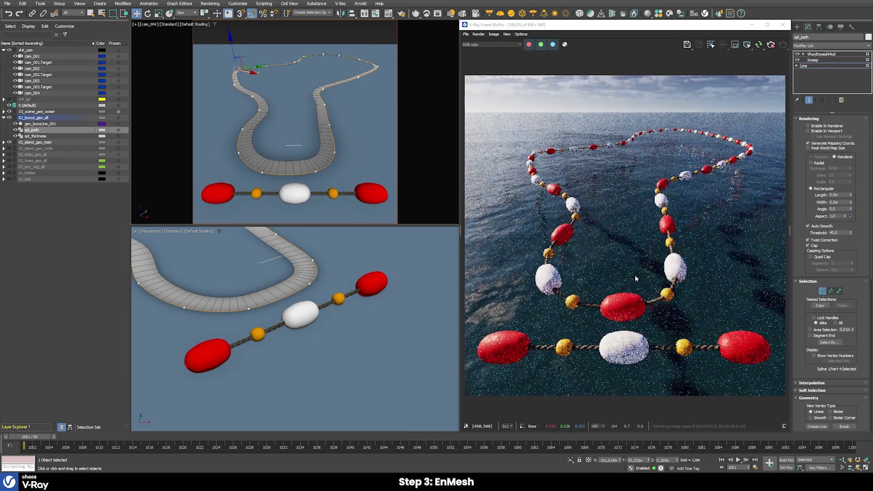